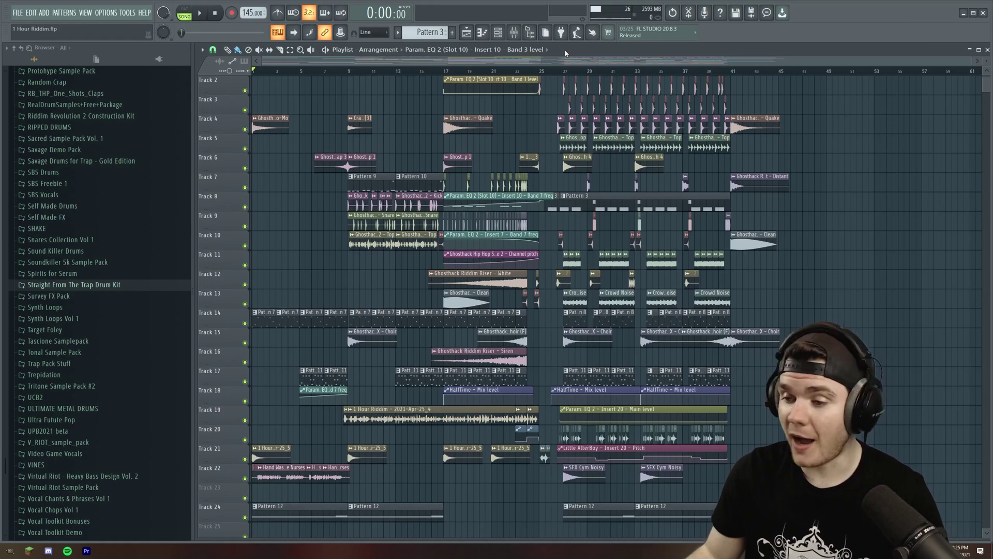
Set the song position to bar 17 and briefly solo the vocal recording on Track 19 before restoring all tracks
scroll(540, 70, "up", 2)
scroll(429, 75, "up", 2)
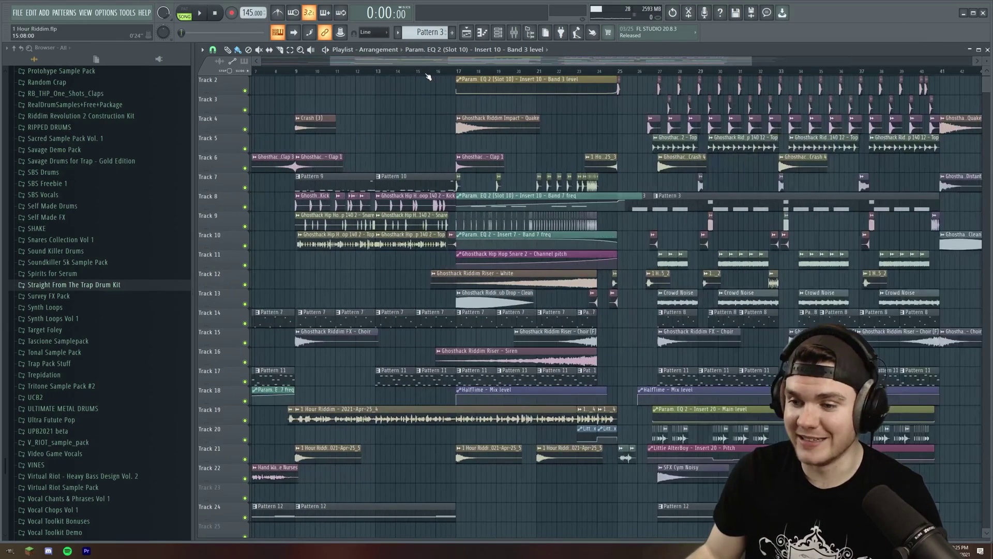
key("F9")
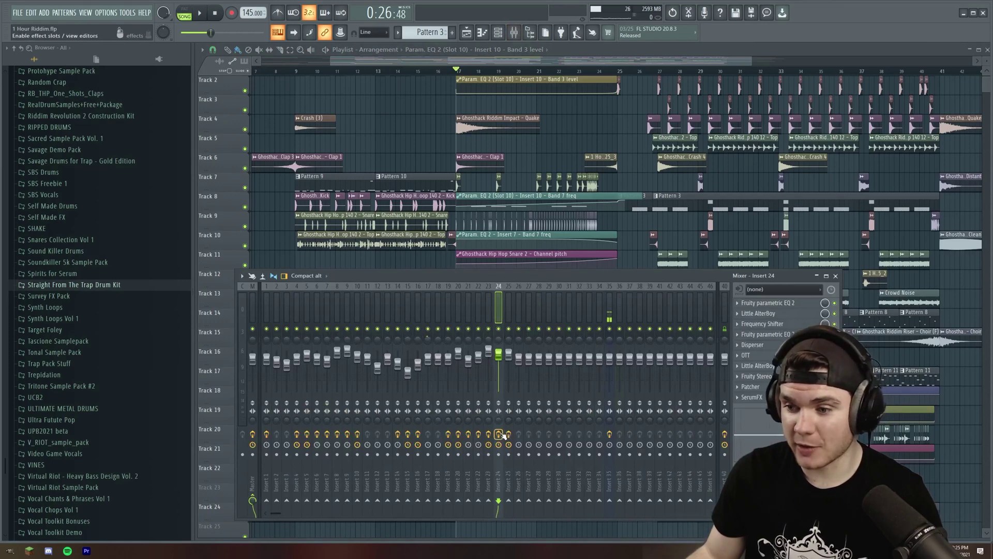
key("F9")
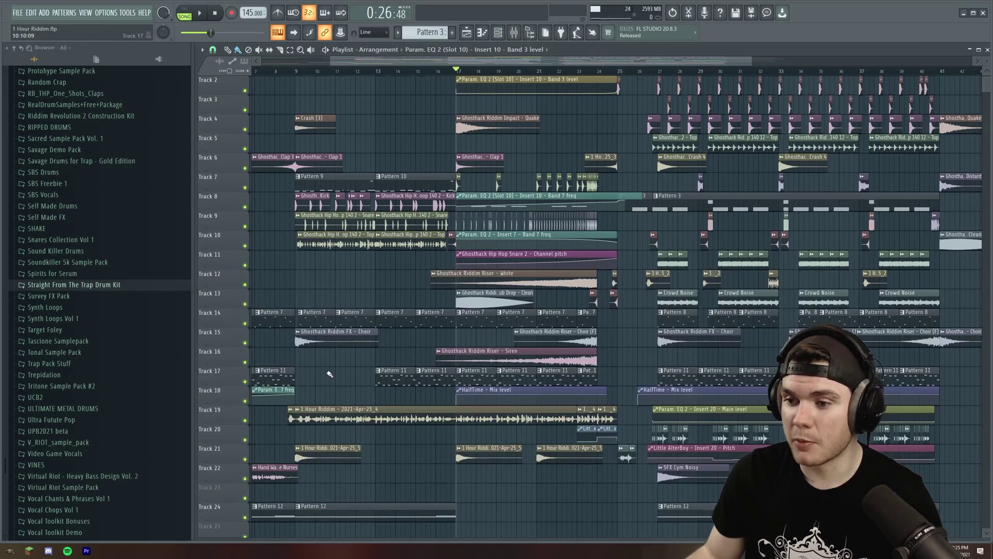
left_click(246, 420, "ctrl")
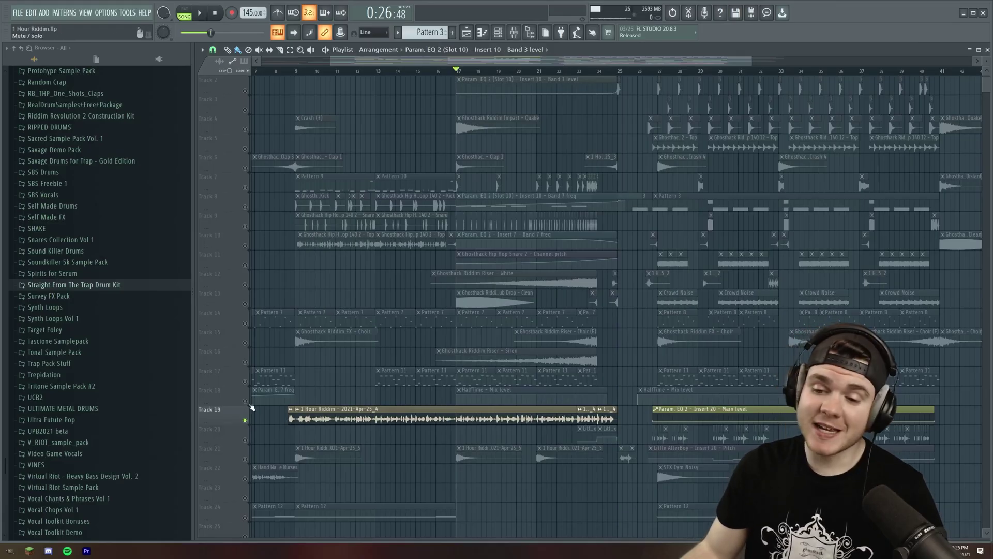
right_click(245, 420)
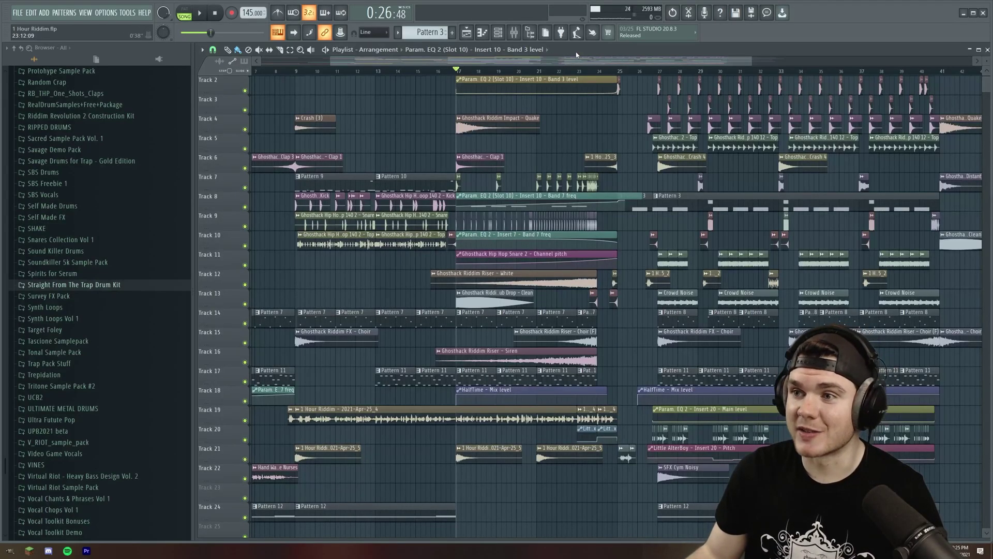
Play the full arrangement from bar 17 to hear the build-up vocal in the complete mix
key("space")
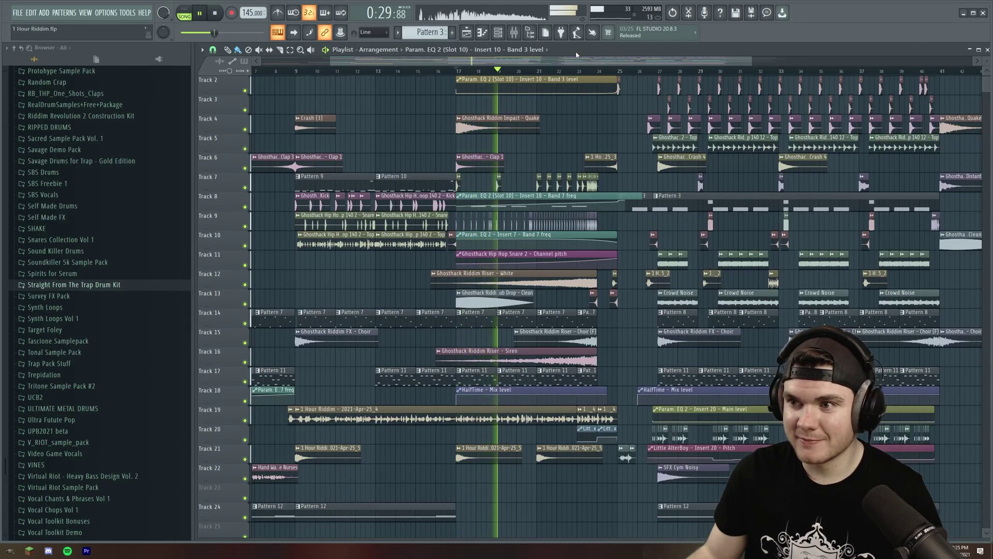
scroll(578, 71, "down", 3)
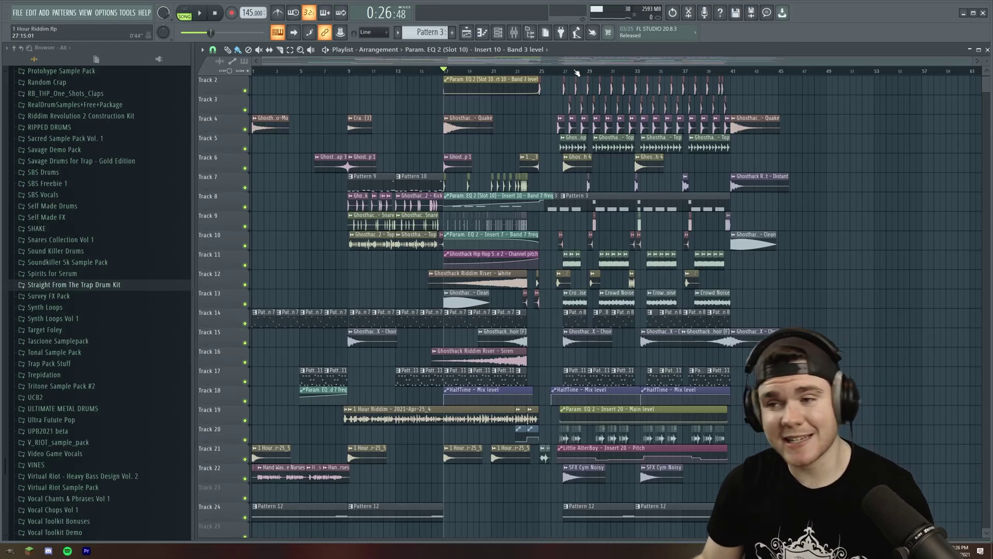
scroll(577, 73, "up", 3)
left_click(513, 33)
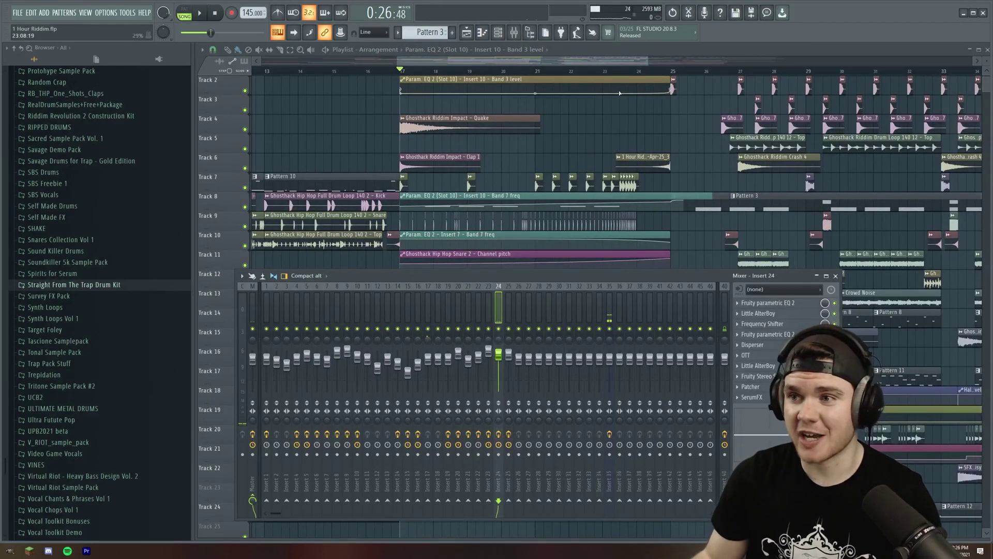
key("F9")
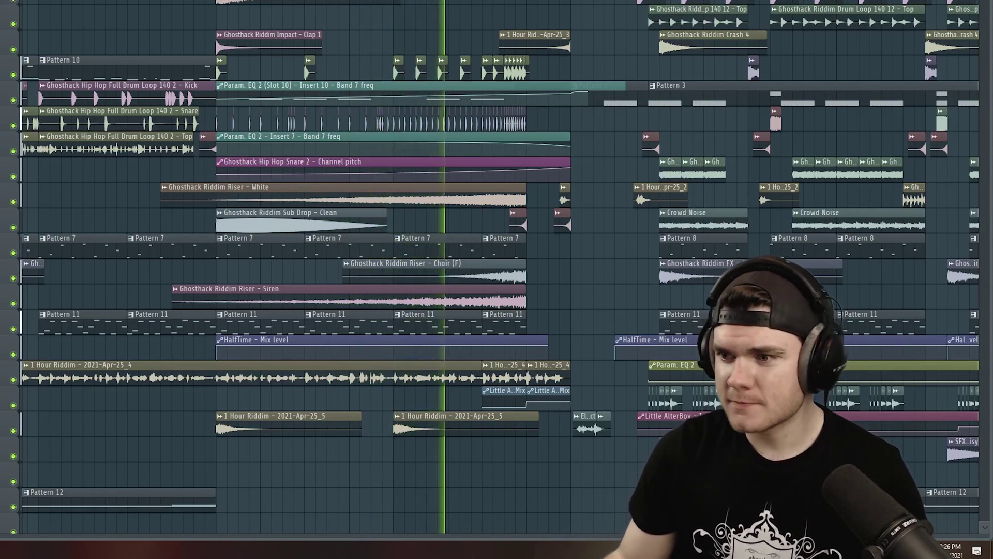
scroll(468, 279, "down", 2)
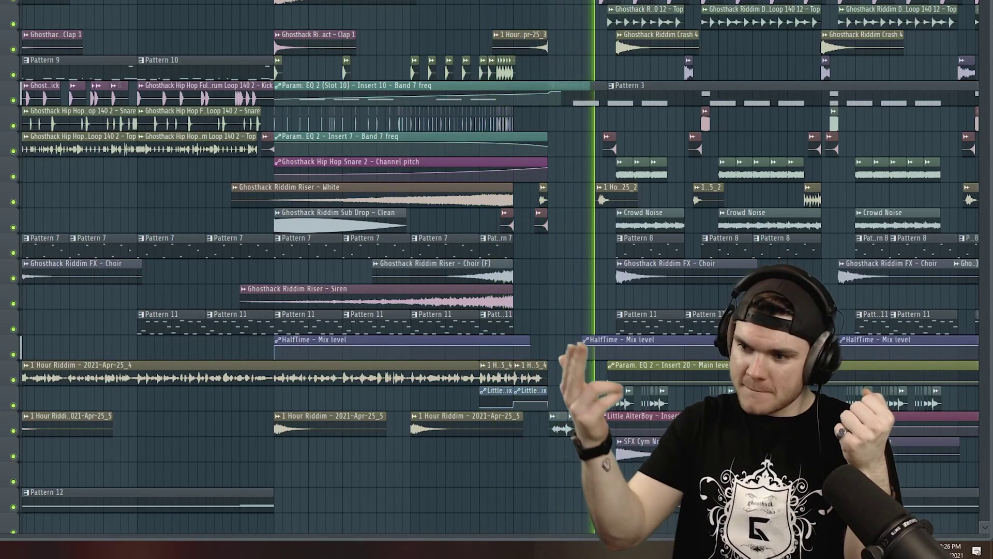
key("space")
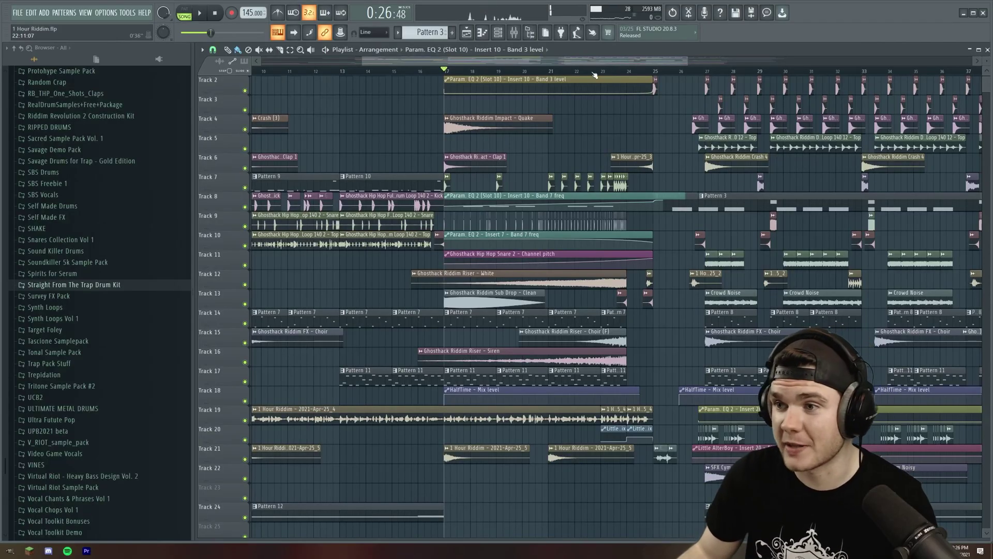
Solo the vocal recording on playlist Track 19 and re-enable the automation on Tracks 18 and 20
scroll(594, 75, "up", 3)
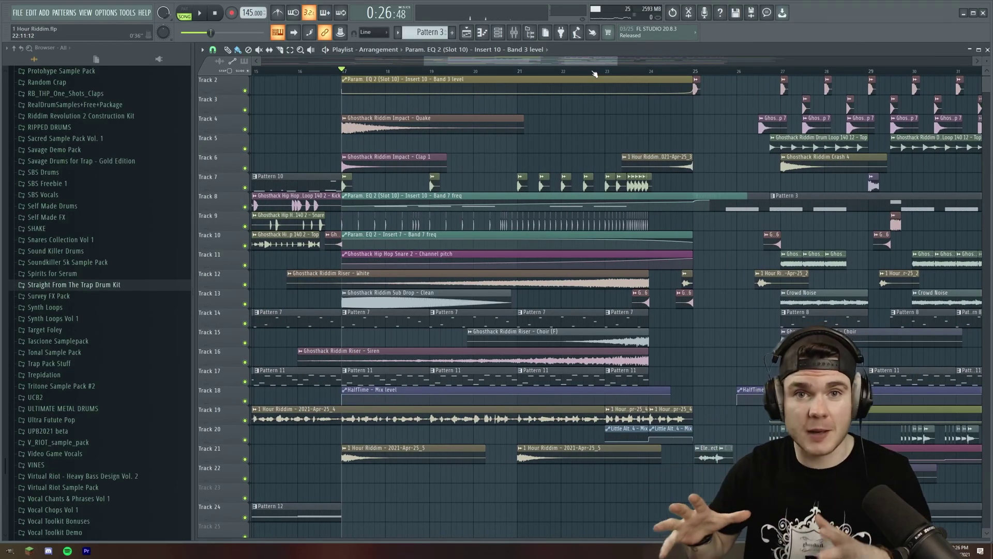
left_click(514, 34)
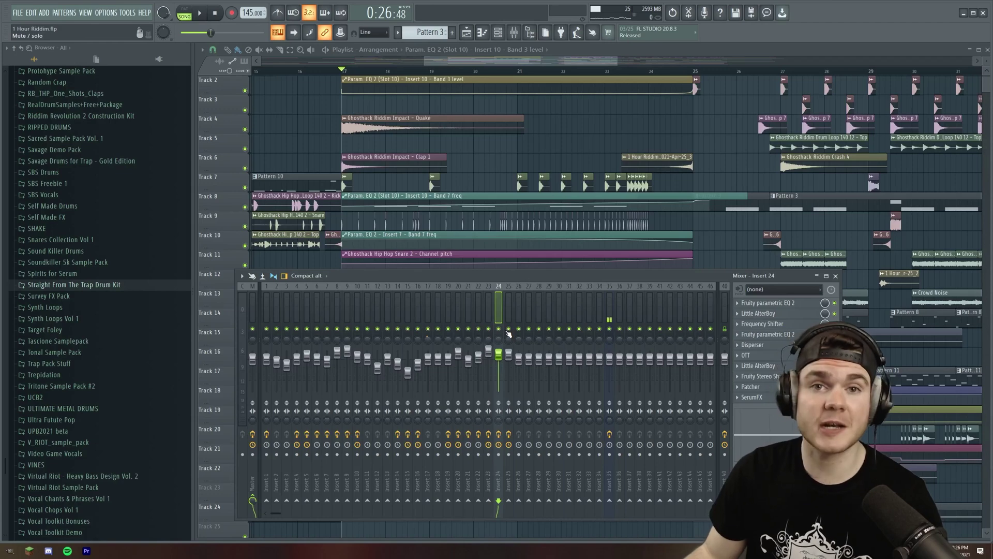
key("F9")
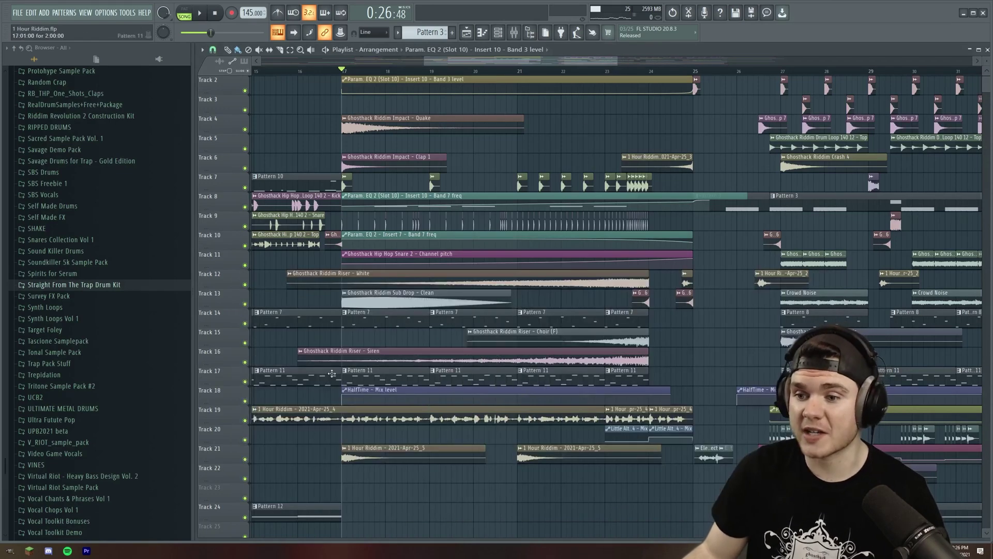
right_click(246, 420)
left_click(245, 401)
left_click(245, 440)
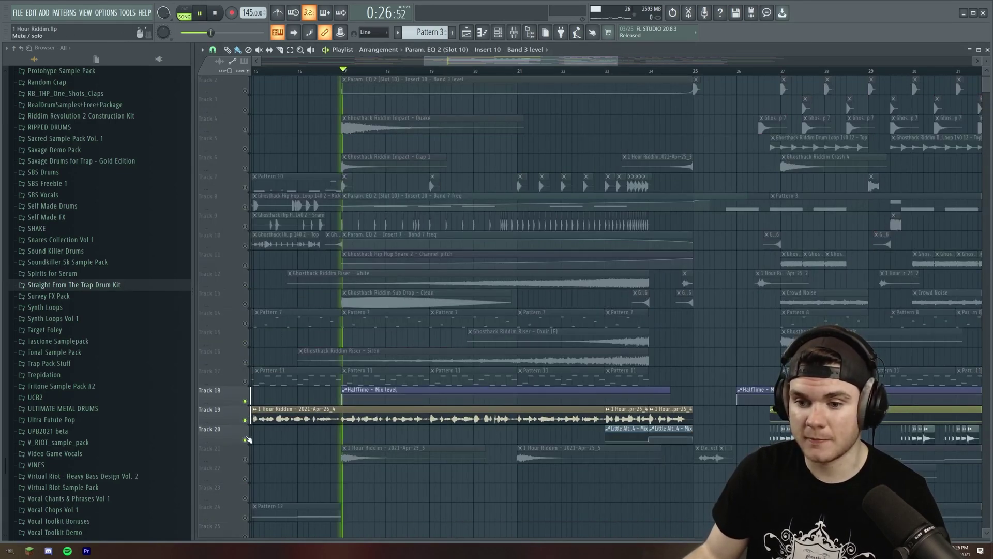
Listen to the soloed vocal tracks from bar 17 through the end of the build-up
key("space")
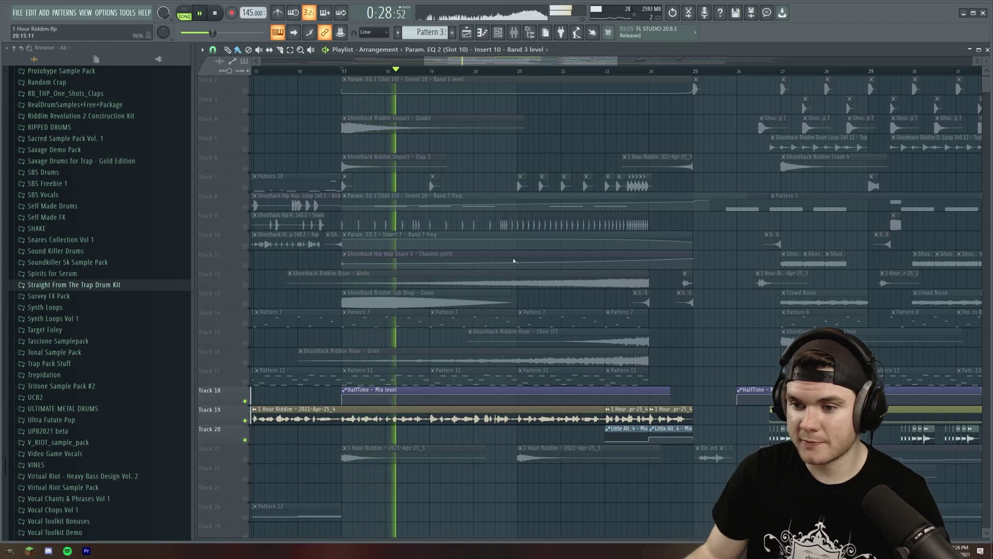
key("space")
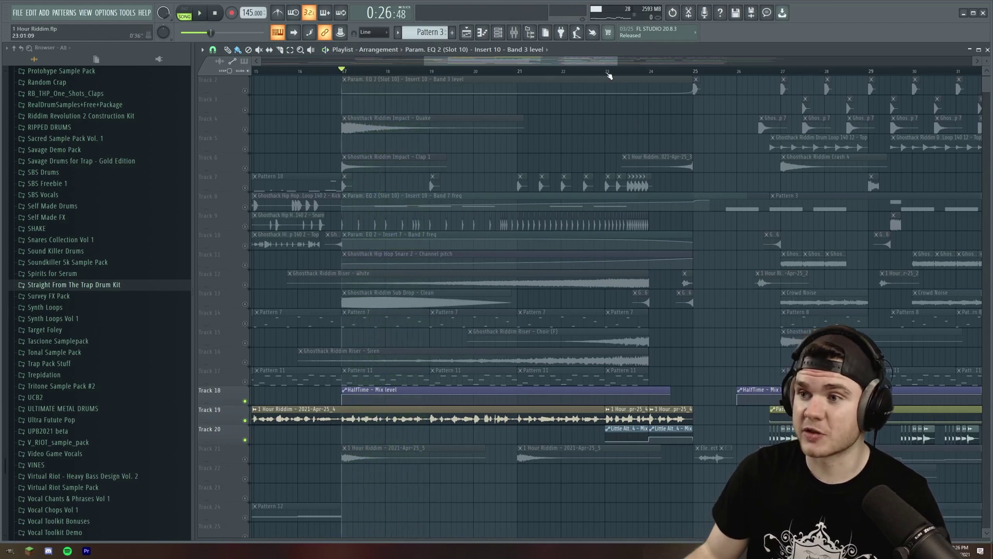
key("space")
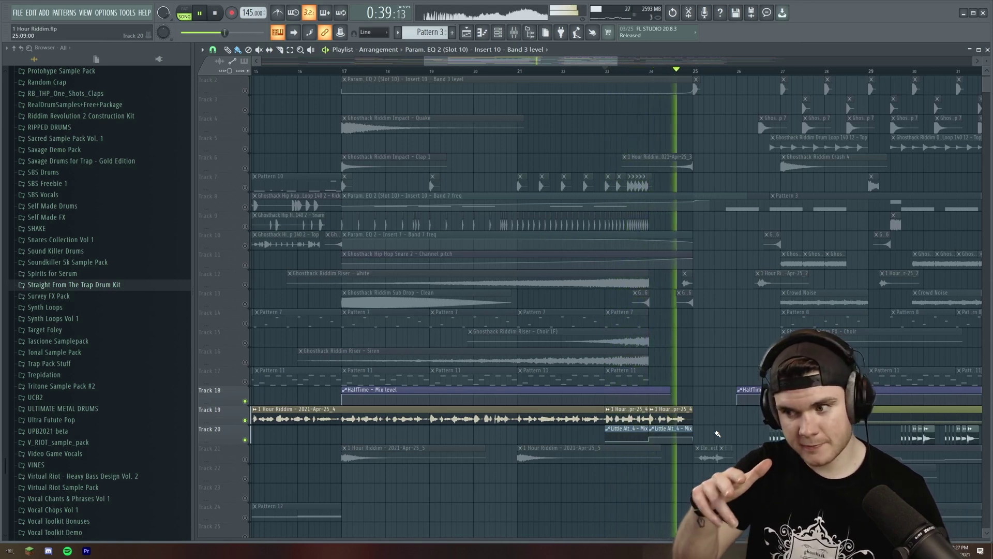
key("space")
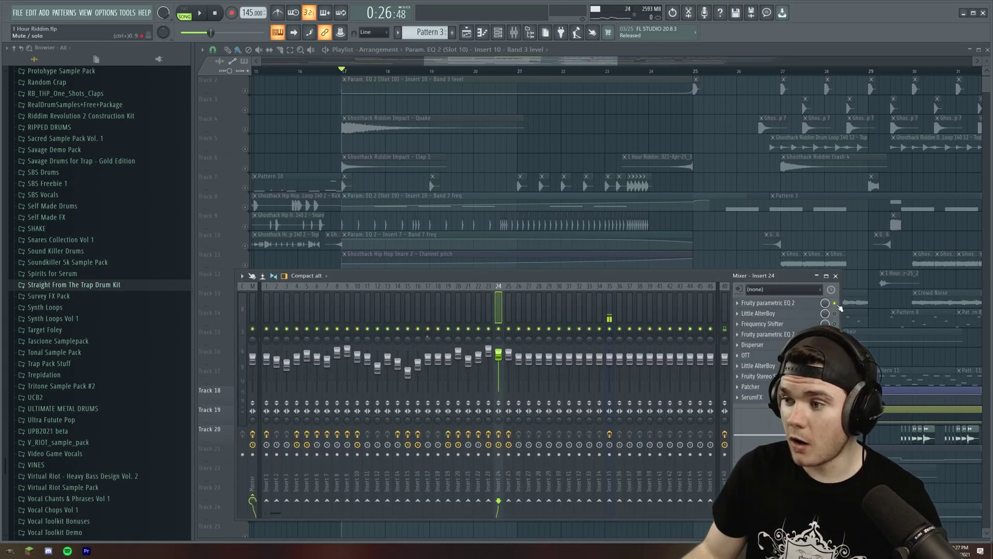
Open the first Fruity parametric EQ 2 on Insert 24 and compare the vocal with the EQ bypassed and enabled
left_click(796, 305)
key("space")
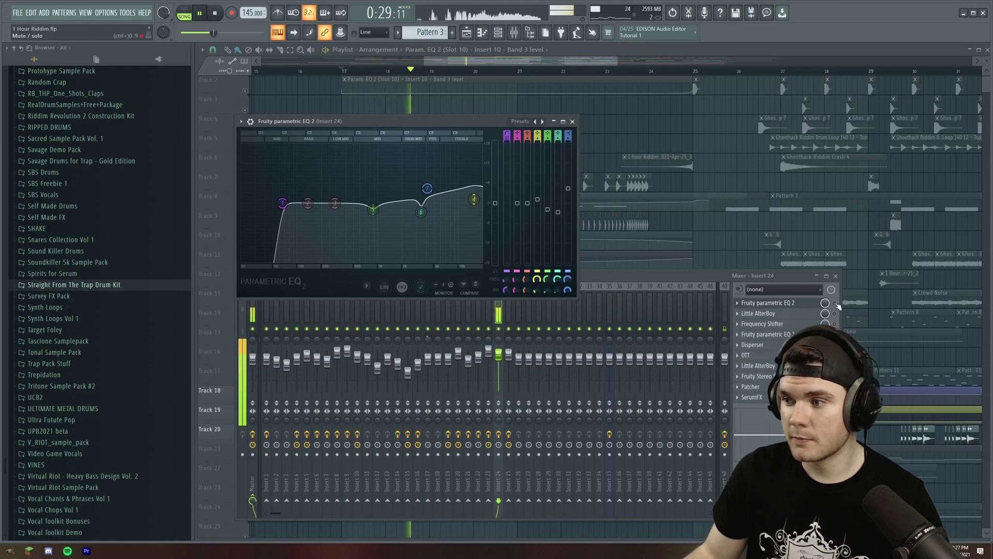
key("space")
left_click_drag(424, 124, 429, 161)
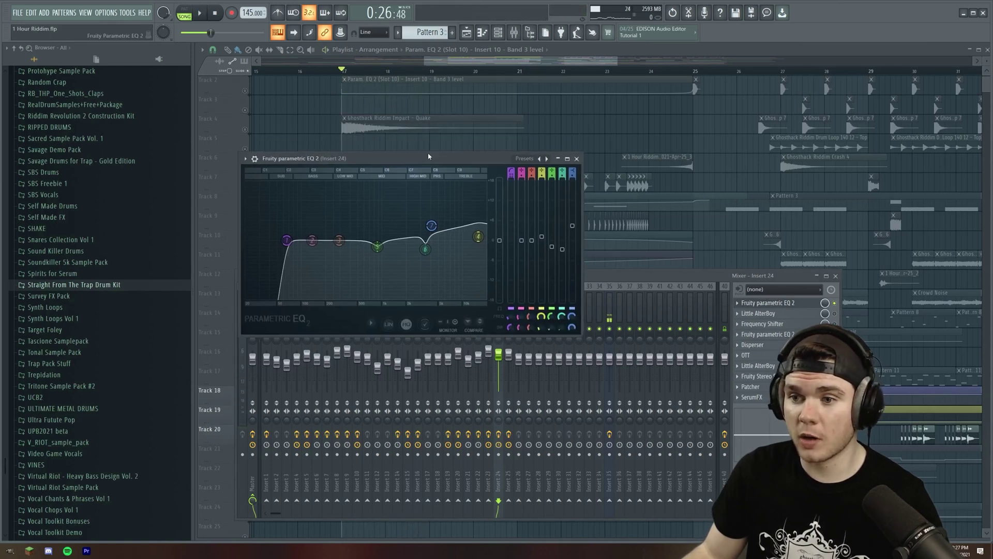
key("space")
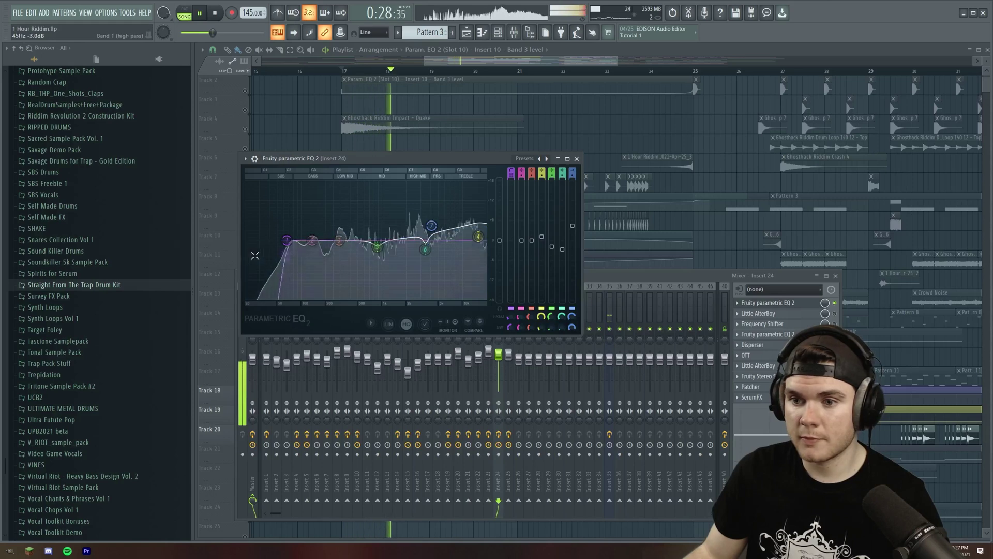
key("space")
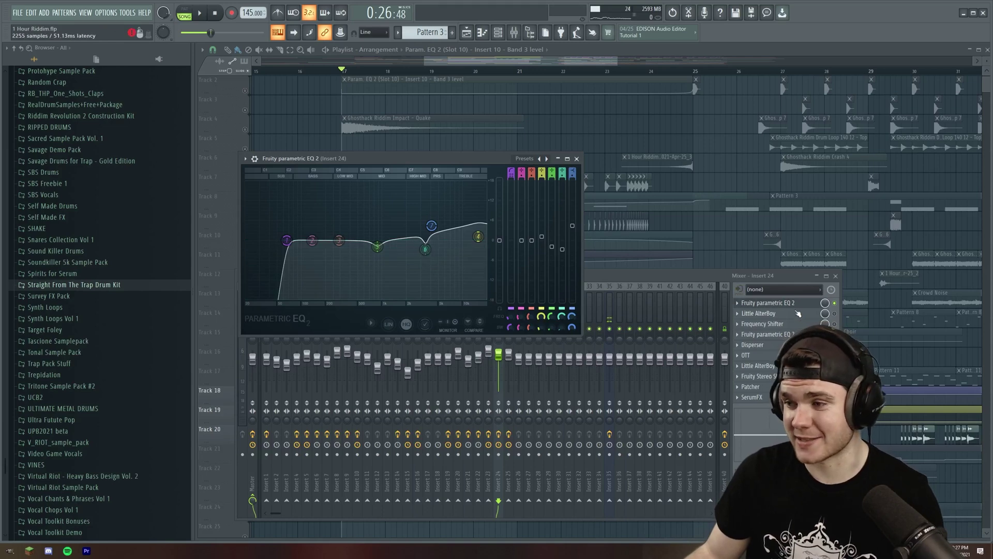
Close the EQ, open the first Little AlterBoy on Insert 24 and audition its effect on the vocal from bar 17
key("Escape")
left_click(794, 314)
left_click_drag(425, 156, 361, 187)
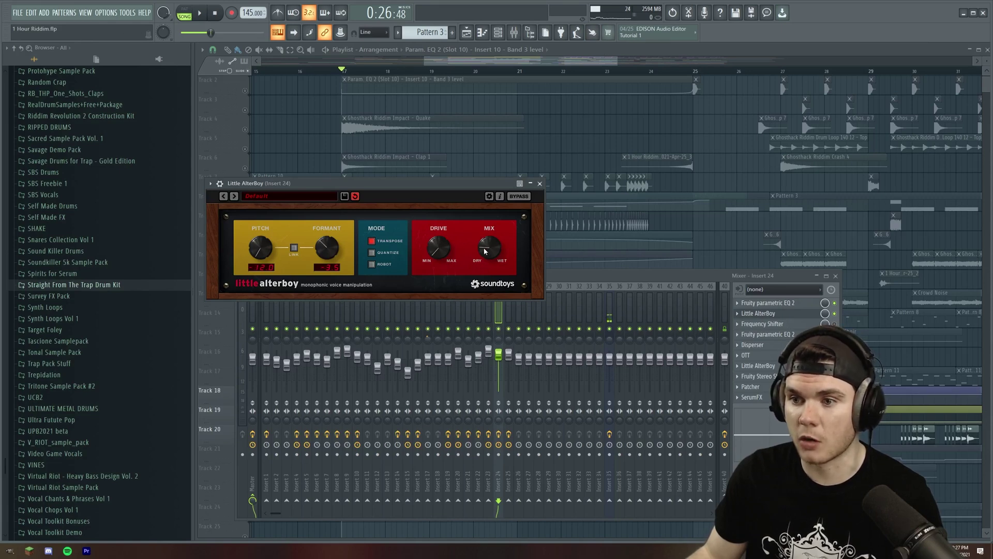
key("space")
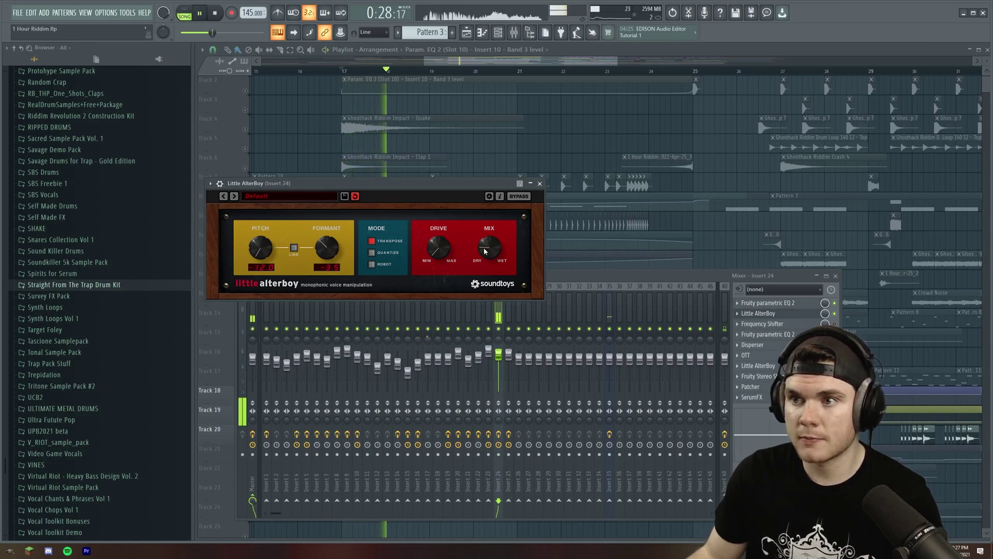
key("space")
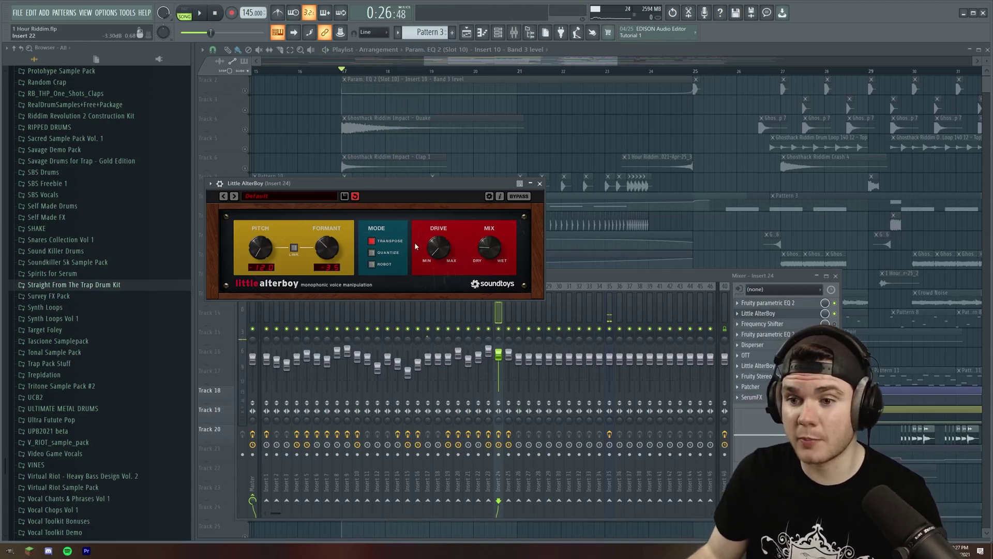
Move the song position between bars 23 and 24 and audition the end of the vocal with Little AlterBoy open
key("F12")
left_click(639, 72)
left_click(514, 34)
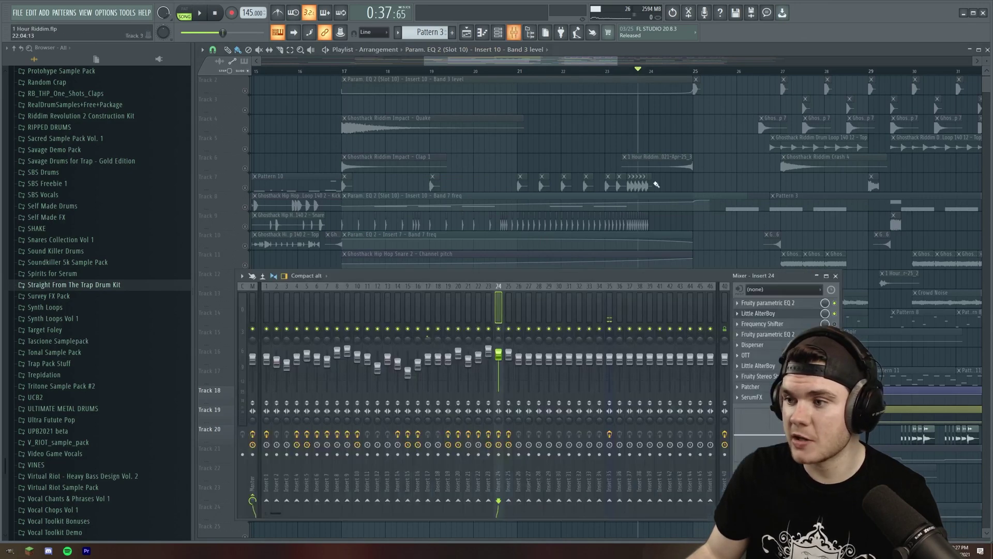
left_click(756, 312)
key("space")
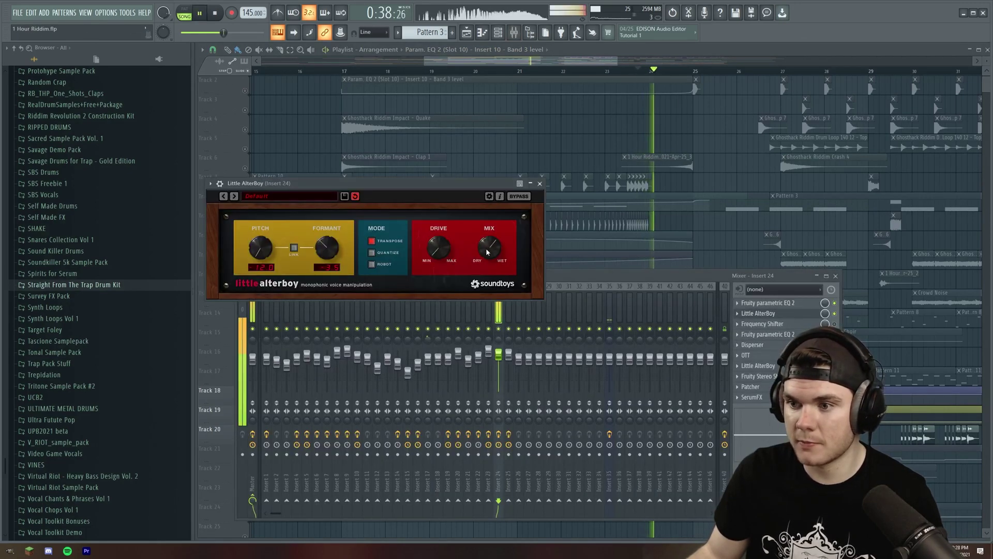
key("space")
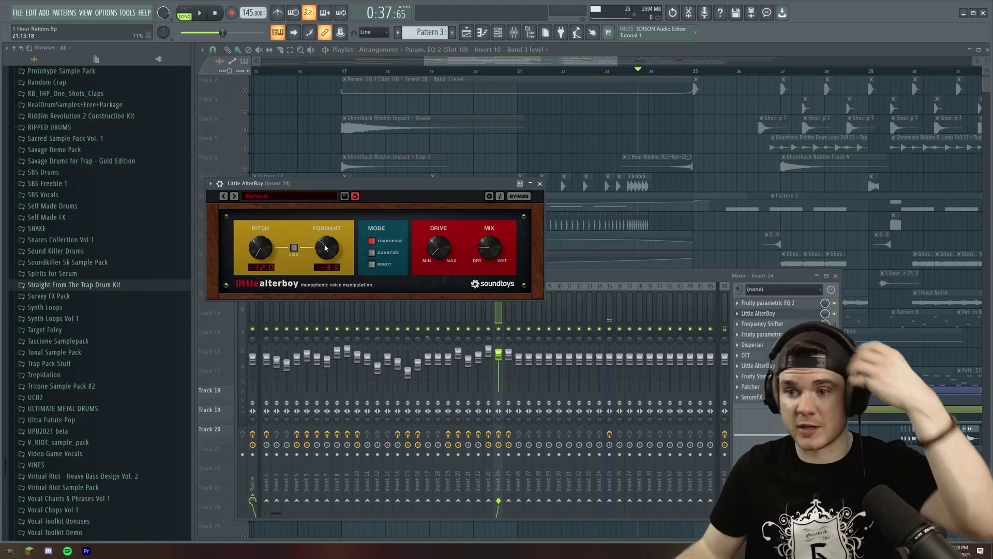
Close Little AlterBoy and audition the vocal from bar 17 with the Frequency Shifter on Insert 24 open
key("Escape")
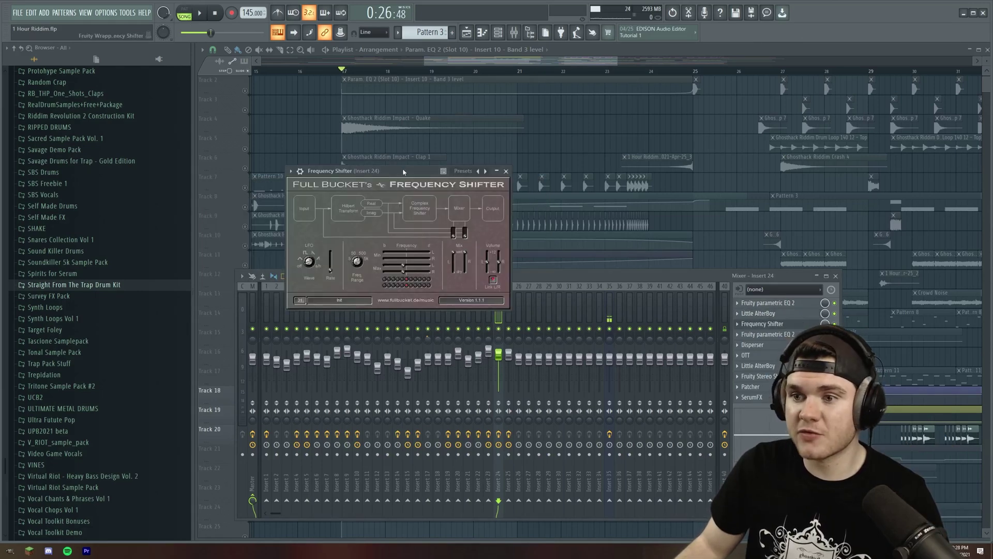
left_click_drag(404, 171, 398, 167)
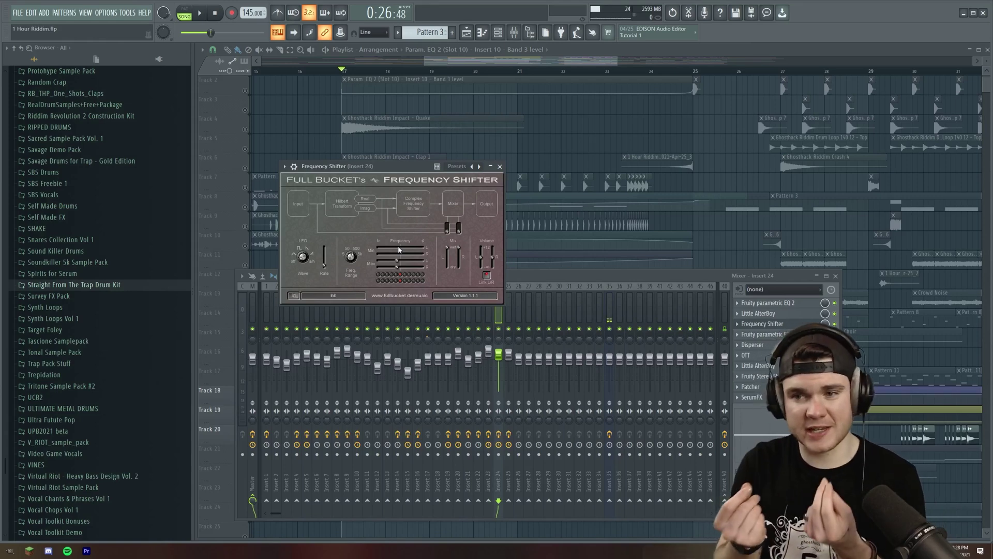
key("space")
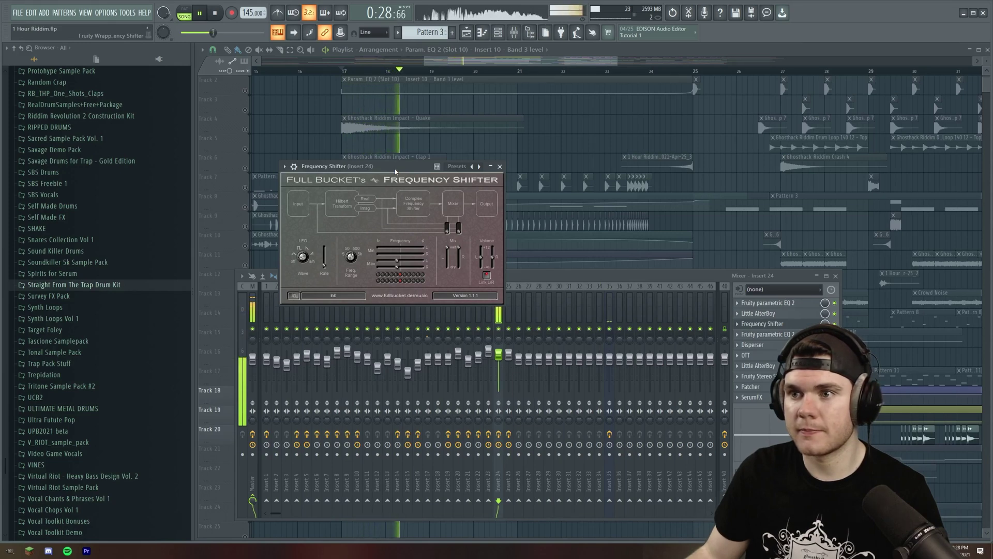
key("space")
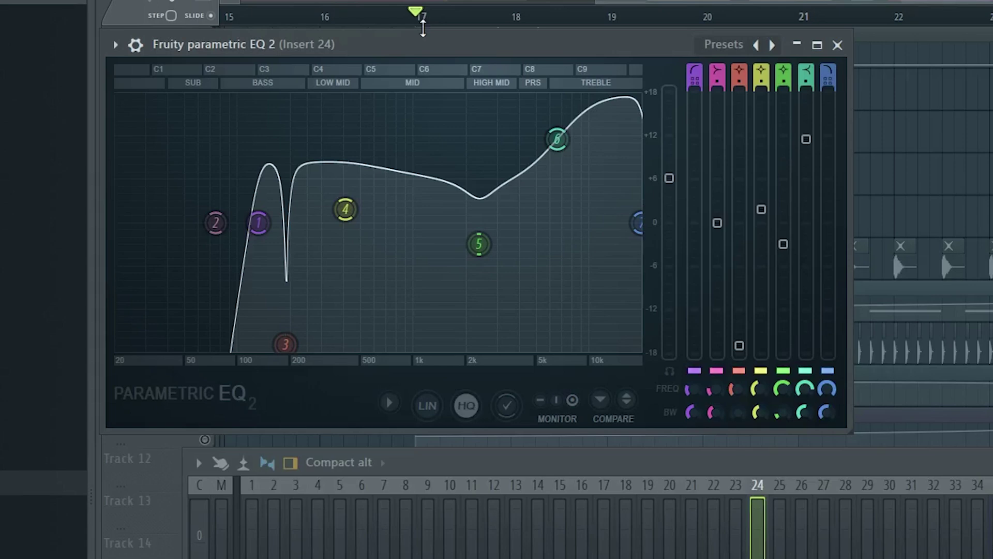
Audition the vocal from bar 17 with the second Fruity parametric EQ 2 on Insert 24 open, and close the EQ
left_click_drag(346, 81, 369, 127)
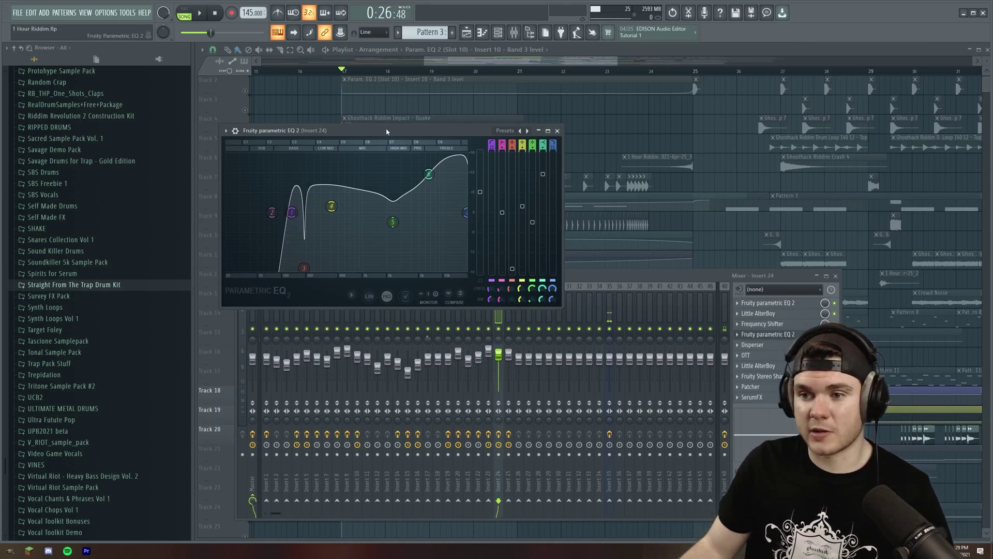
key("space")
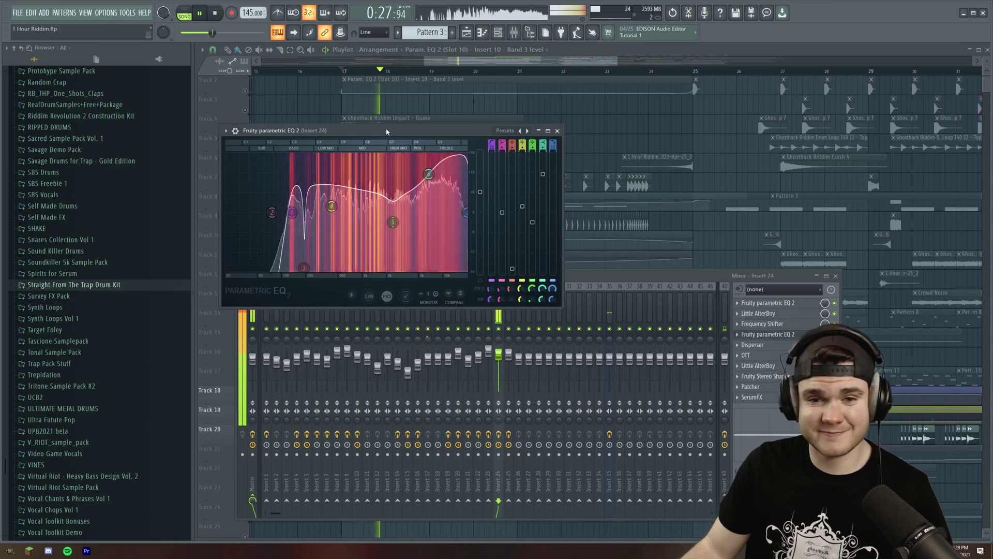
key("space")
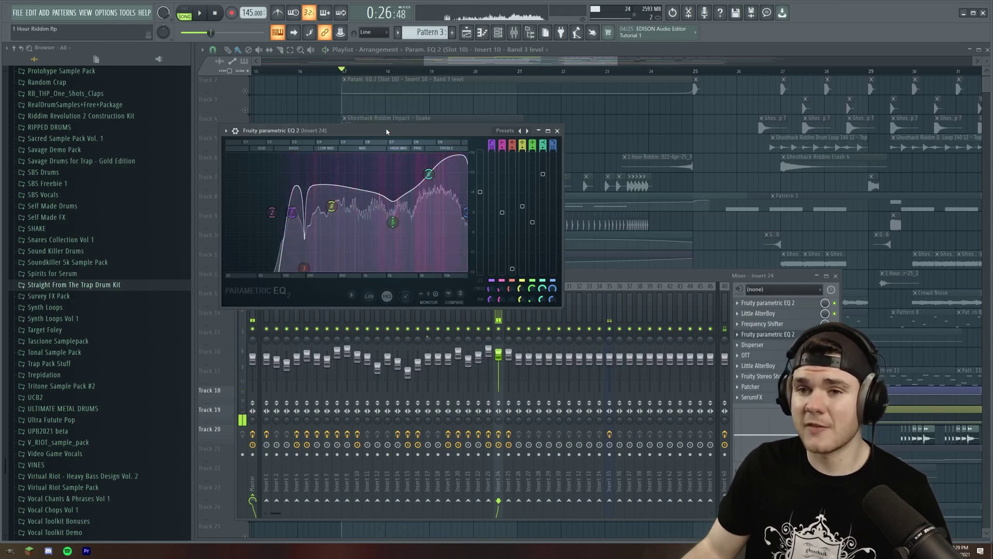
left_click(782, 334)
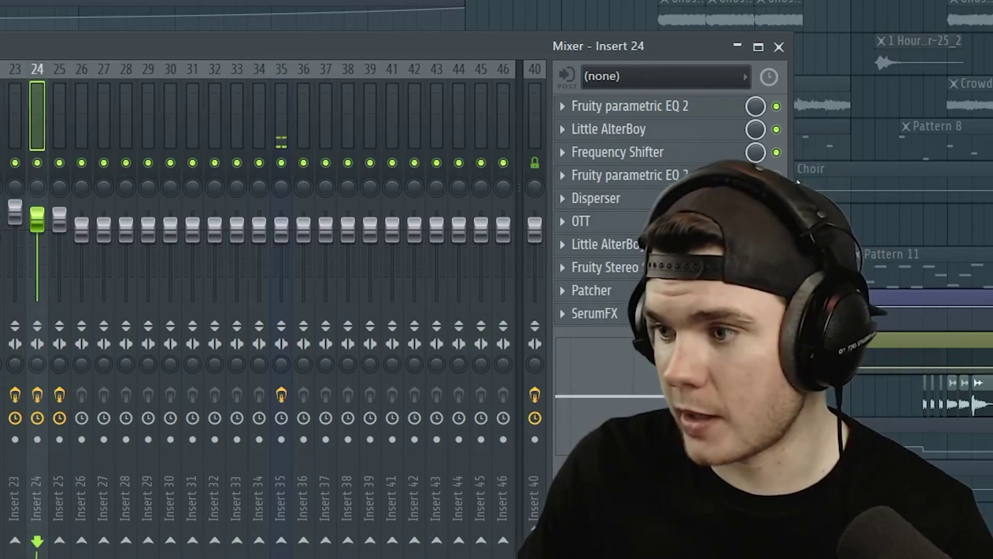
Open OTT on Insert 24, audition the vocal from bar 17 through it, and close the plugin
left_click_drag(838, 362, 743, 362)
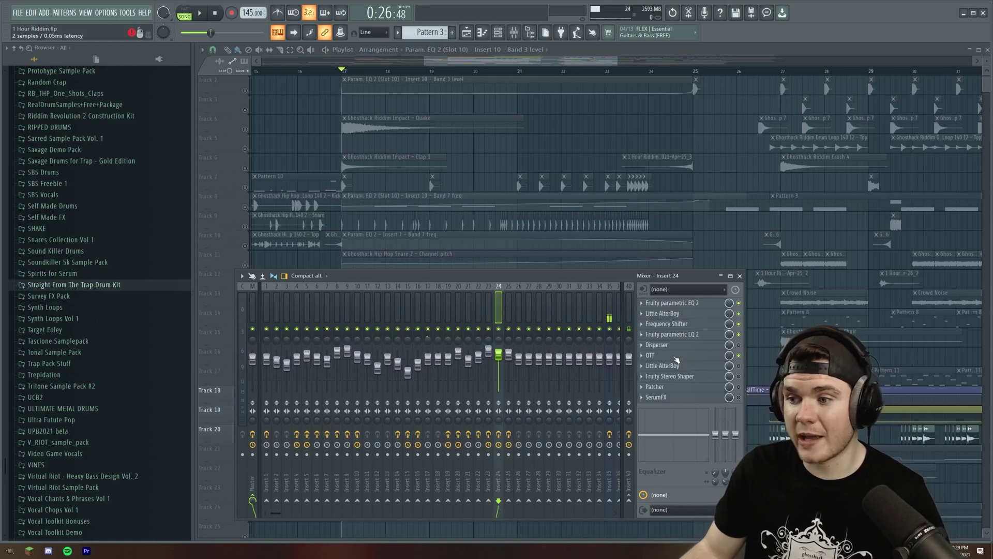
left_click(674, 355)
left_click_drag(268, 98, 309, 128)
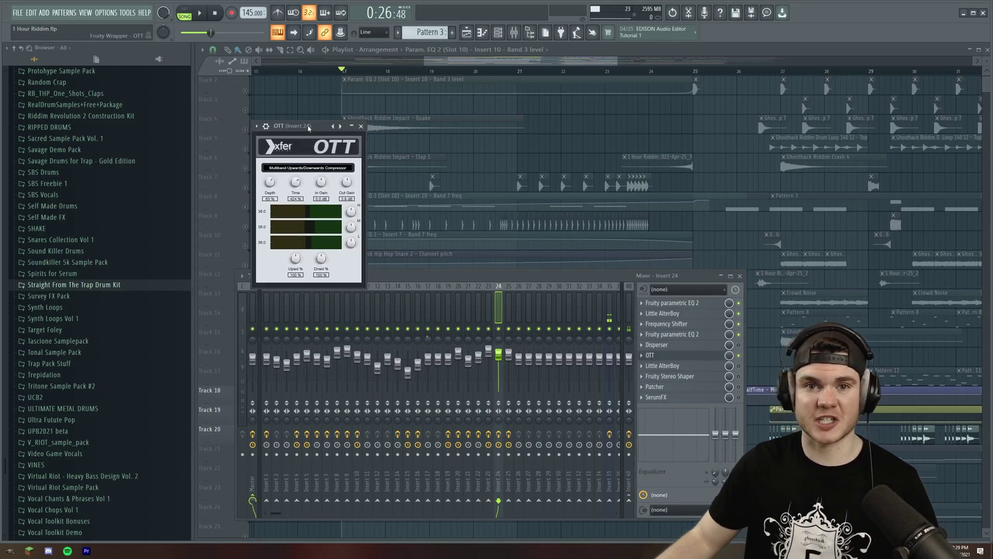
key("space")
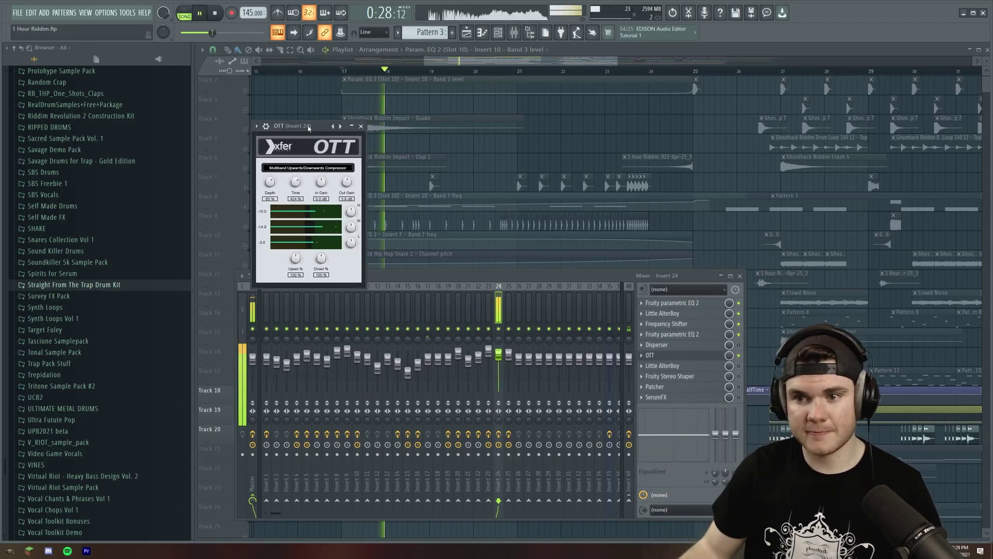
key("space")
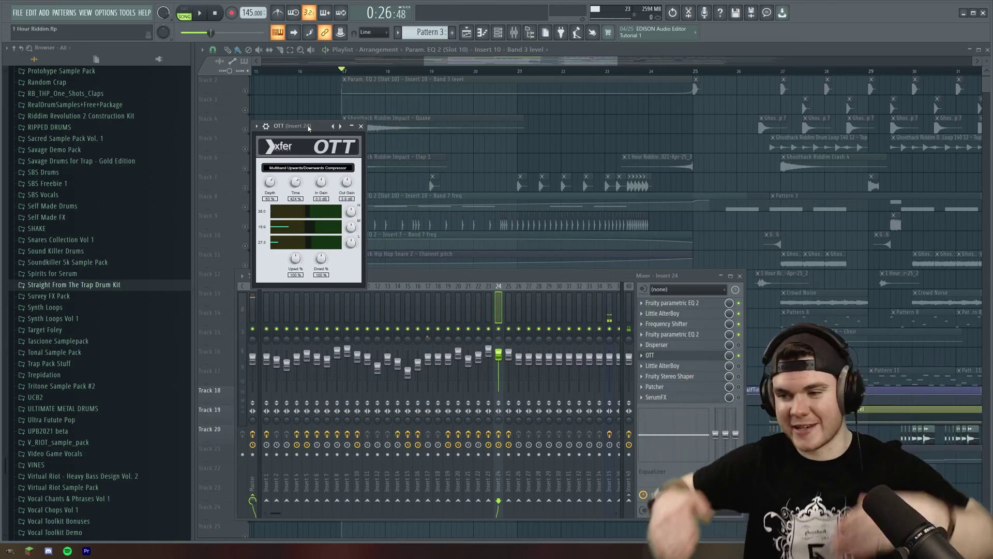
left_click(660, 356)
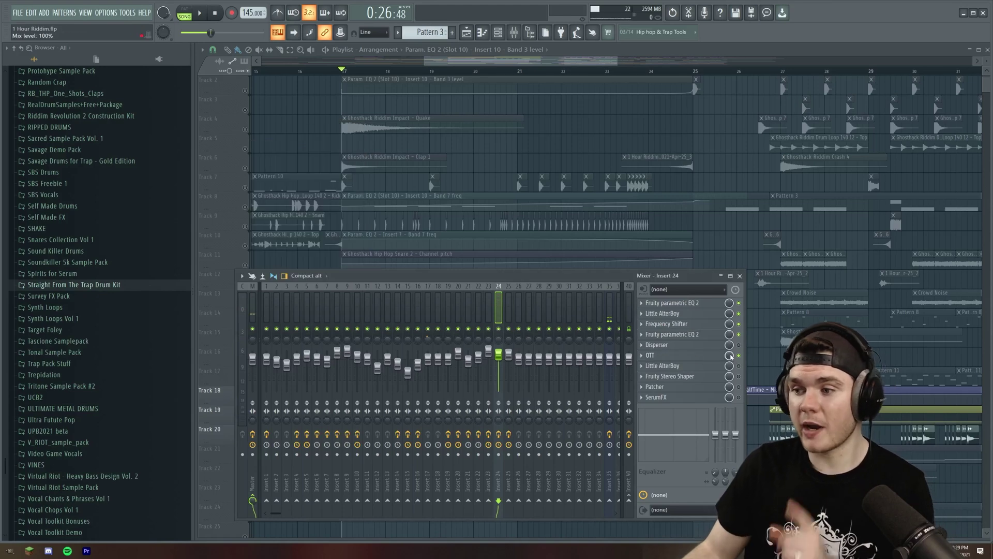
Open Disperser on Insert 24, enable it during playback from bar 17 to compare the vocal, and close it
left_click(676, 348)
left_click_drag(407, 149, 409, 203)
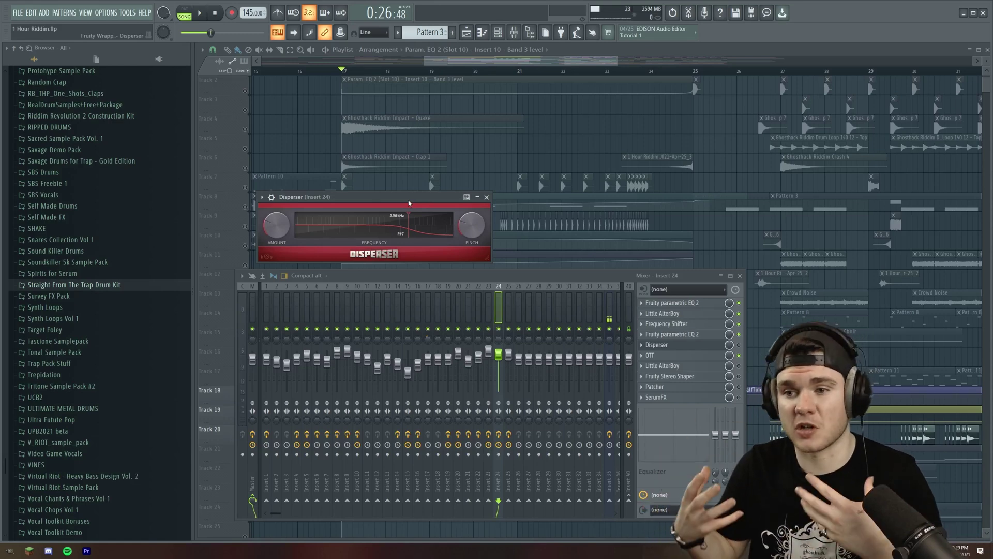
key("space")
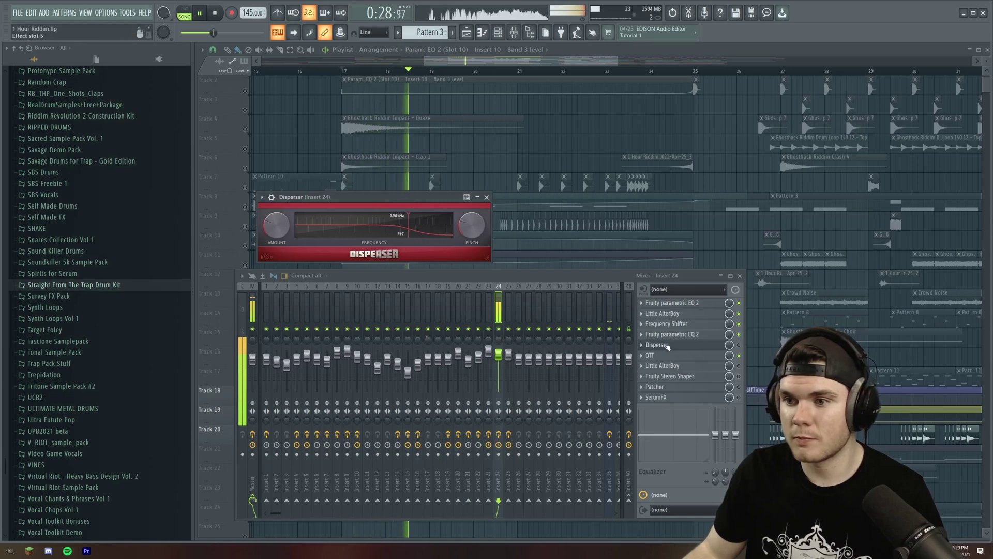
left_click(738, 345)
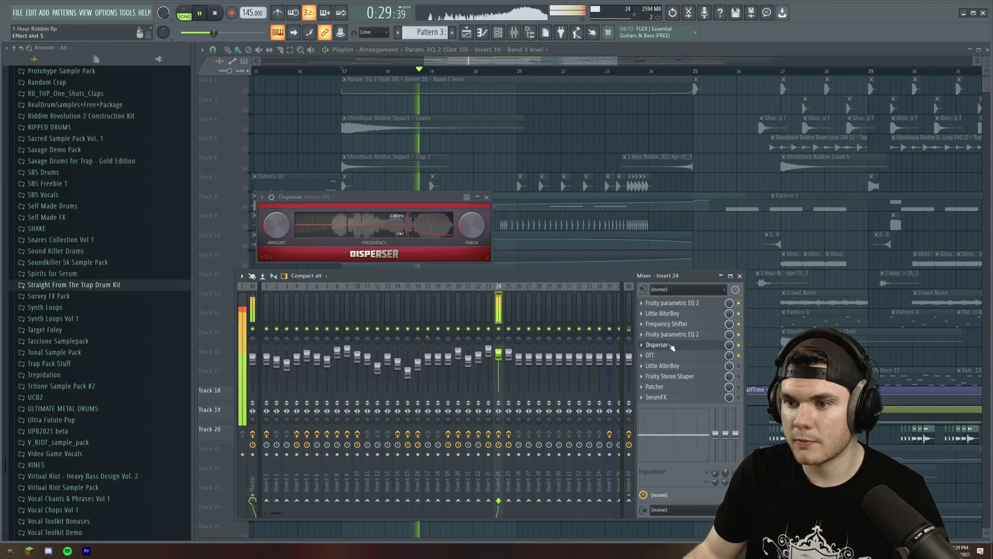
key("space")
left_click(657, 345)
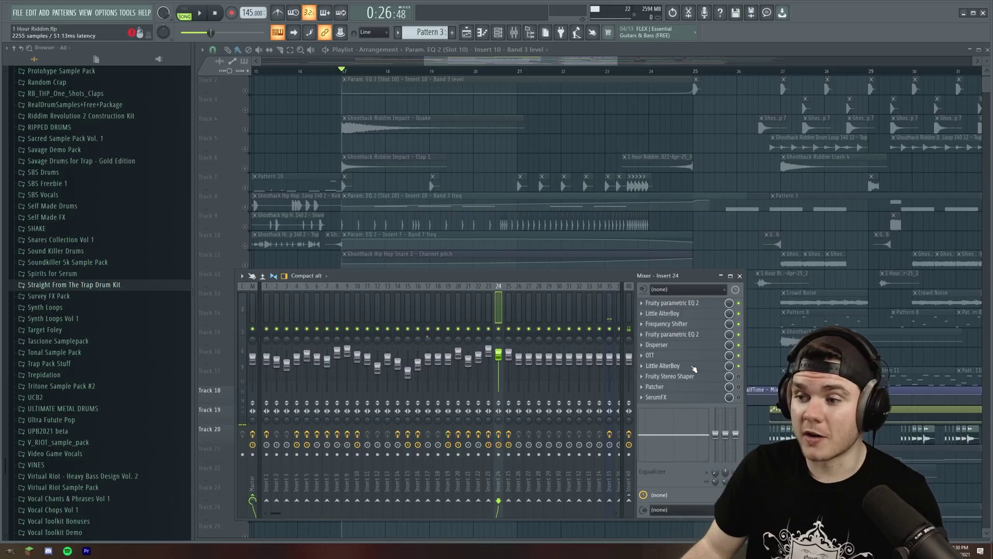
Open the second Little AlterBoy on Insert 24, audition the vocal from bar 17, and close the plugin
left_click(662, 365)
left_click_drag(368, 117, 366, 184)
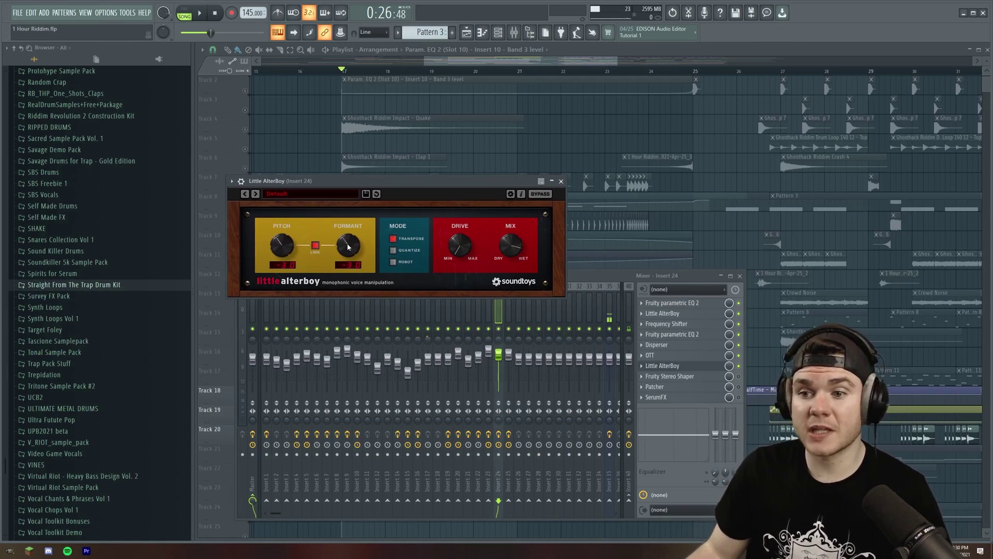
key("space")
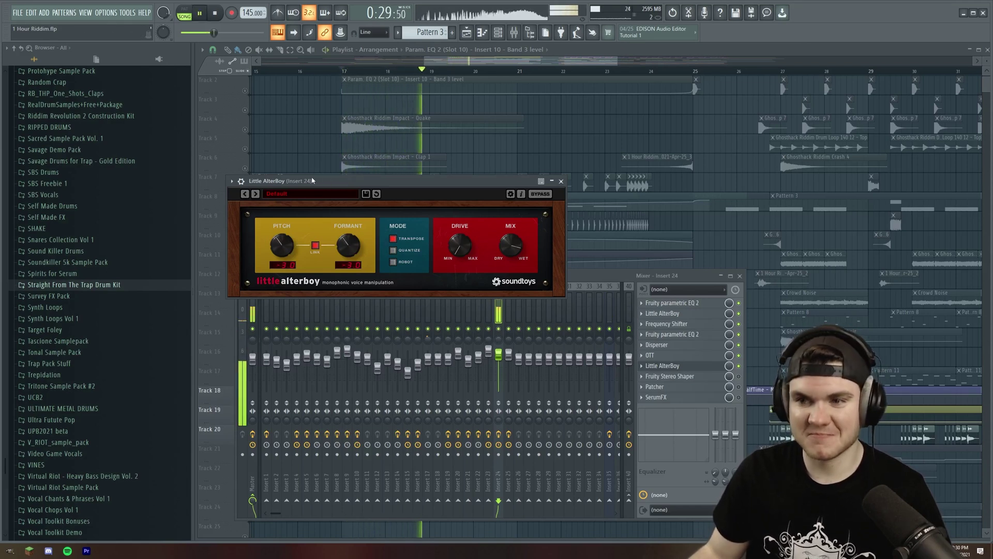
key("space")
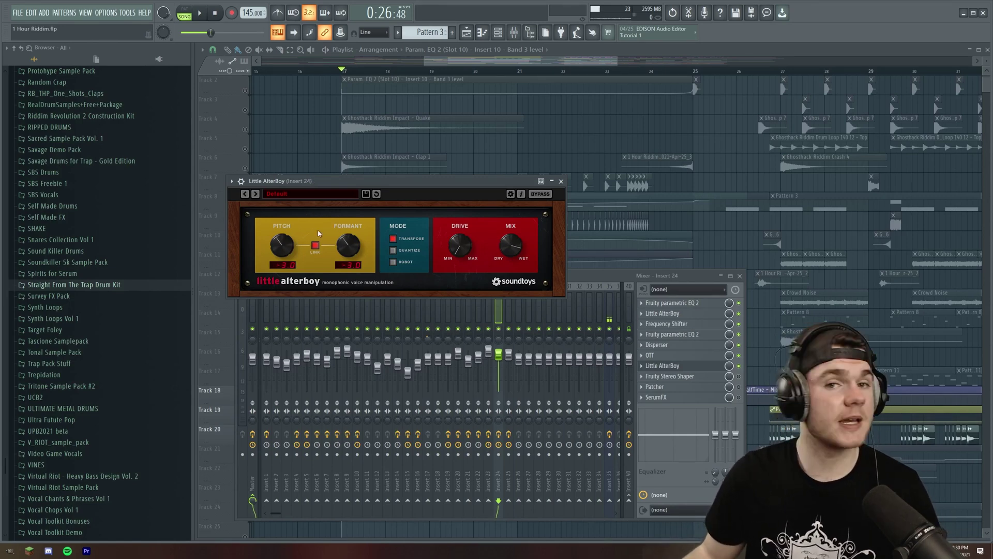
left_click(561, 181)
Inspect the channel settings of the long vocal clip on Track 19, and return to the mixer
key("F9")
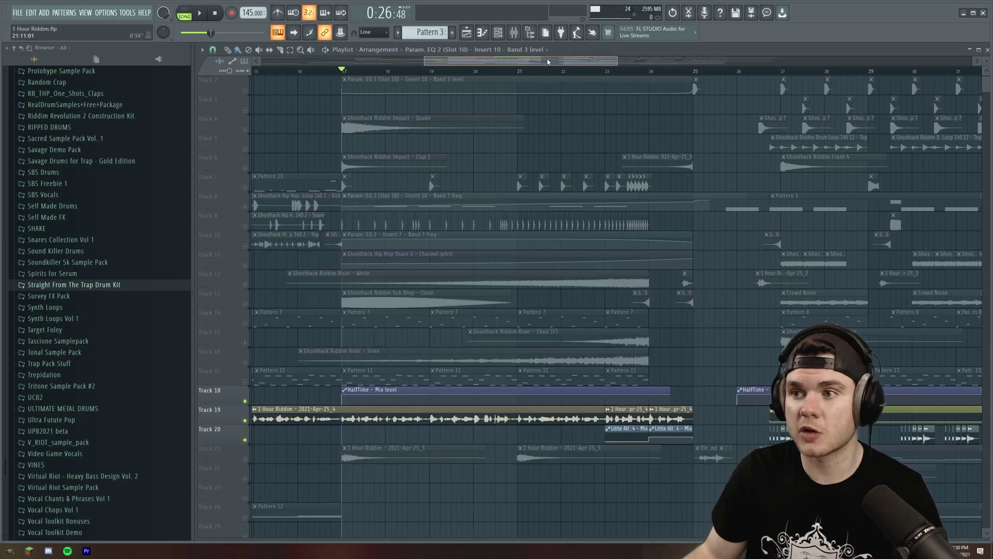
double_click(408, 419)
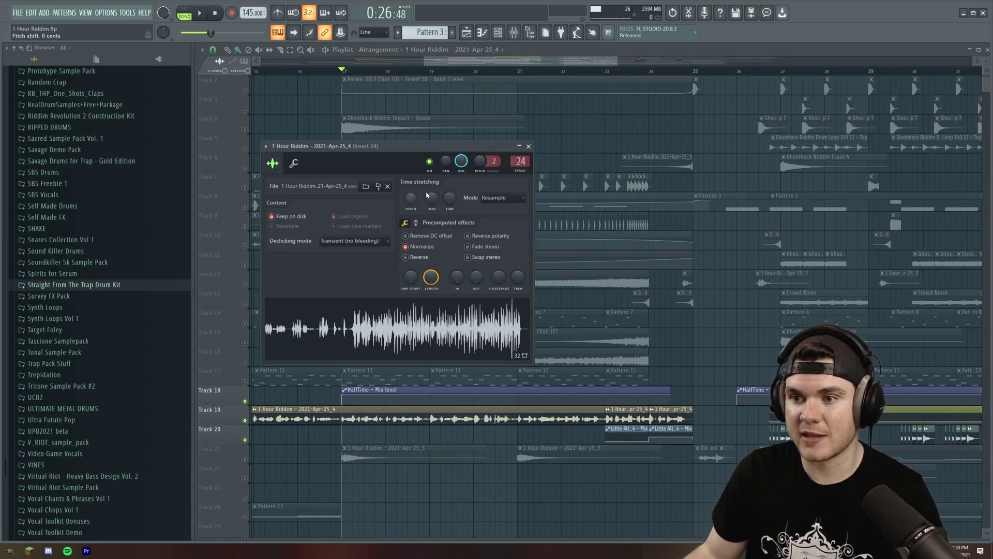
left_click(528, 147)
left_click(513, 32)
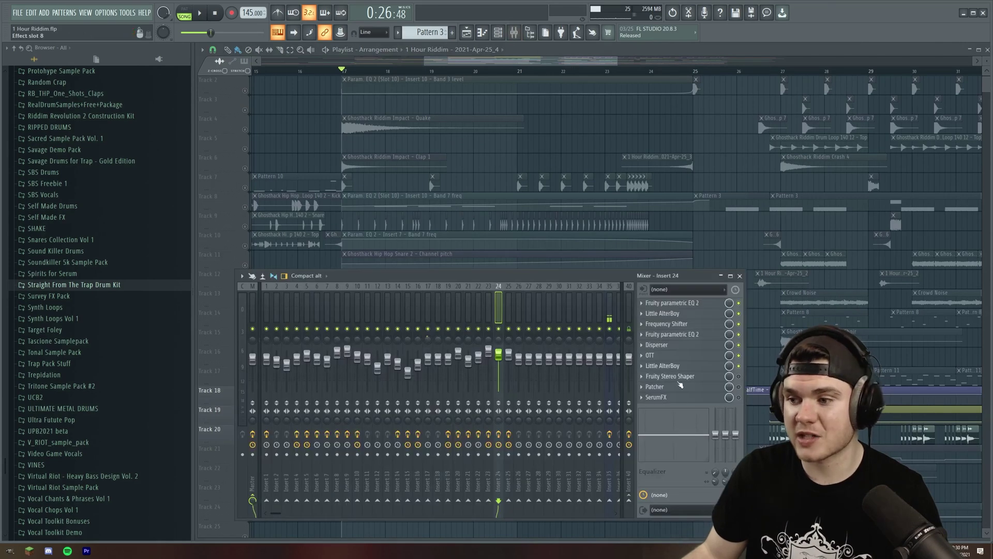
Review the pitch, formant and mix settings of the second Little AlterBoy on Insert 24, and close it
left_click(681, 367)
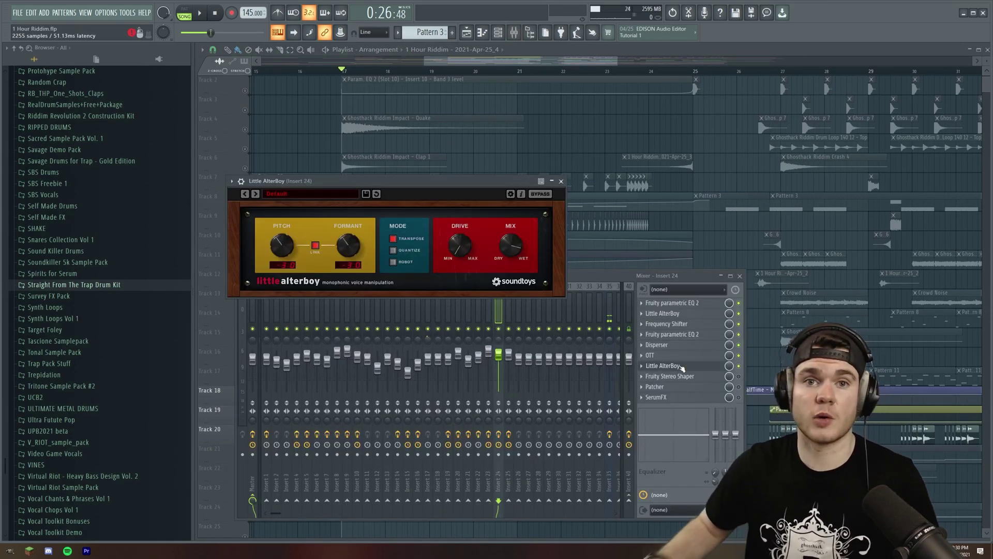
left_click(682, 365)
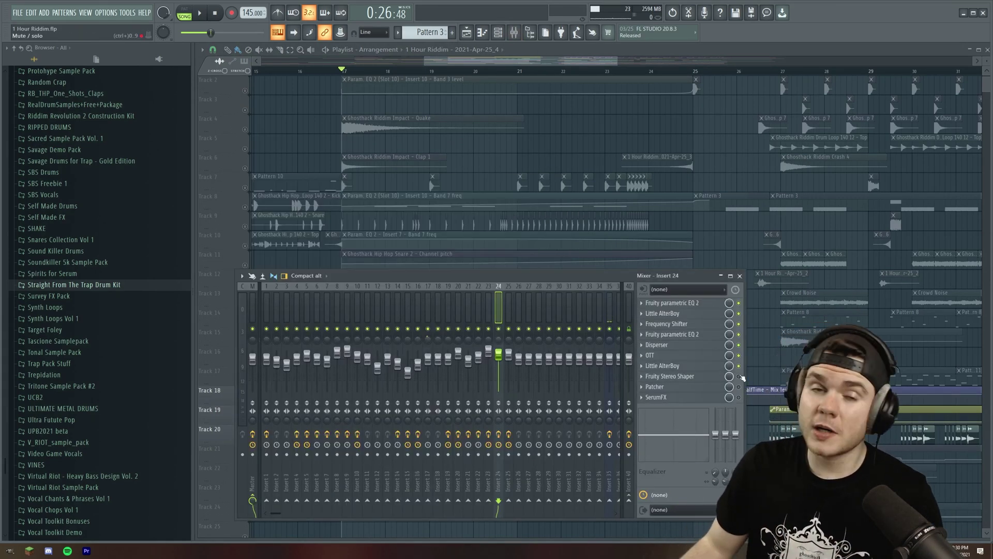
left_click(688, 366)
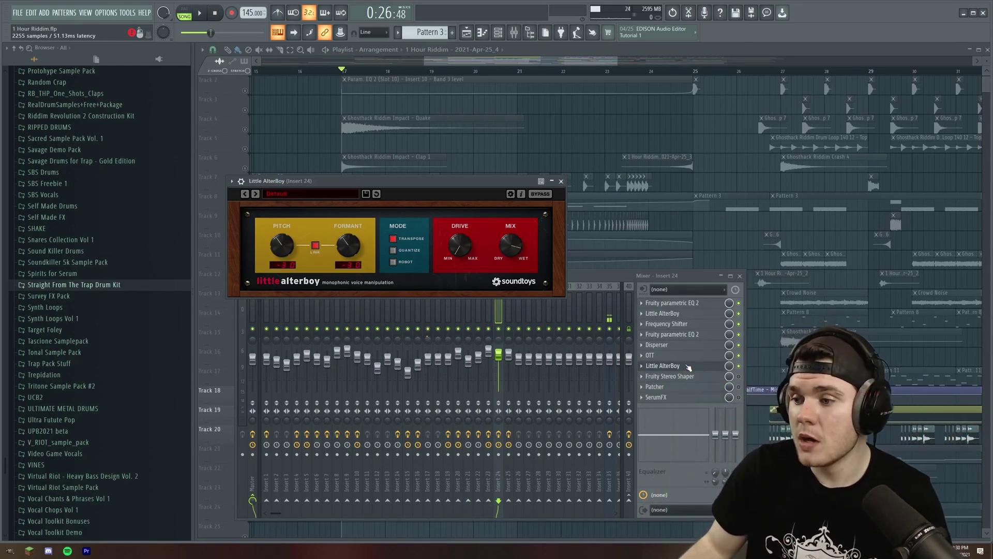
left_click(688, 366)
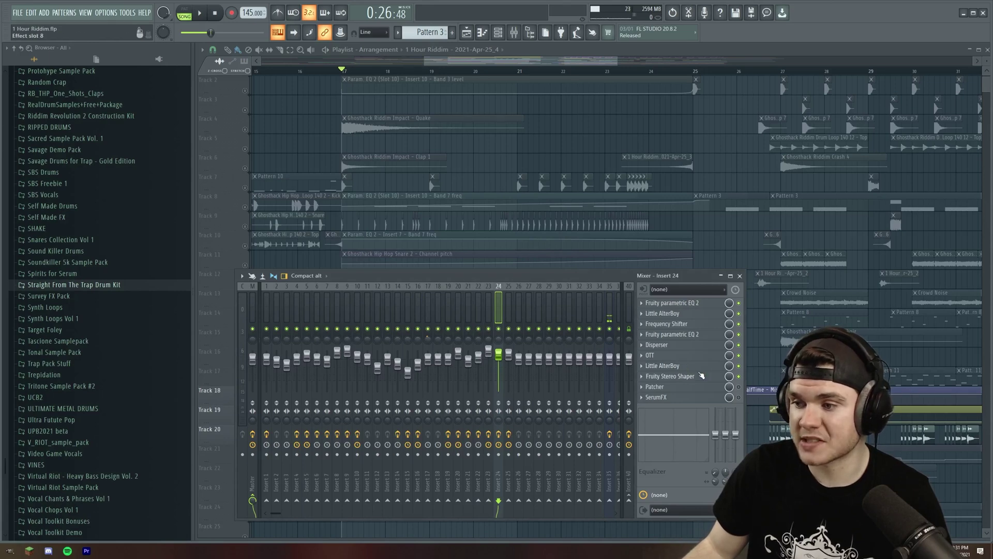
Open Fruity Stereo Shaper on Insert 24, audition the vocal from bar 17 through it, and close it
left_click(702, 376)
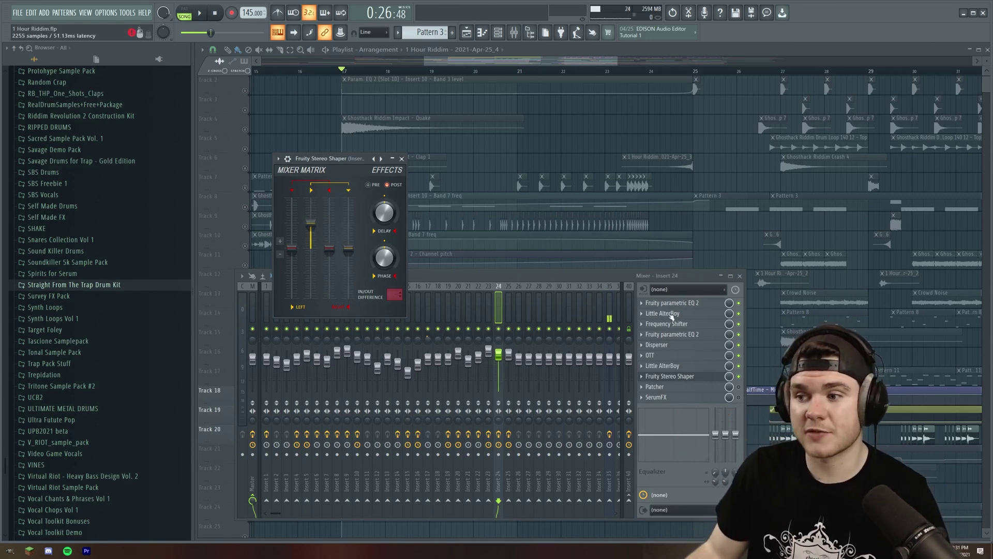
left_click(613, 274)
key("space")
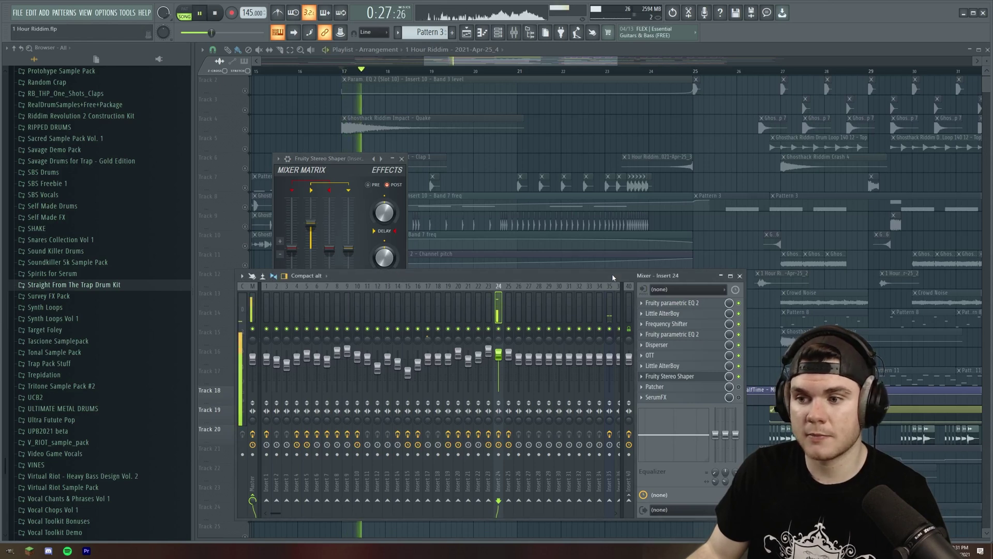
key("space")
left_click(669, 377)
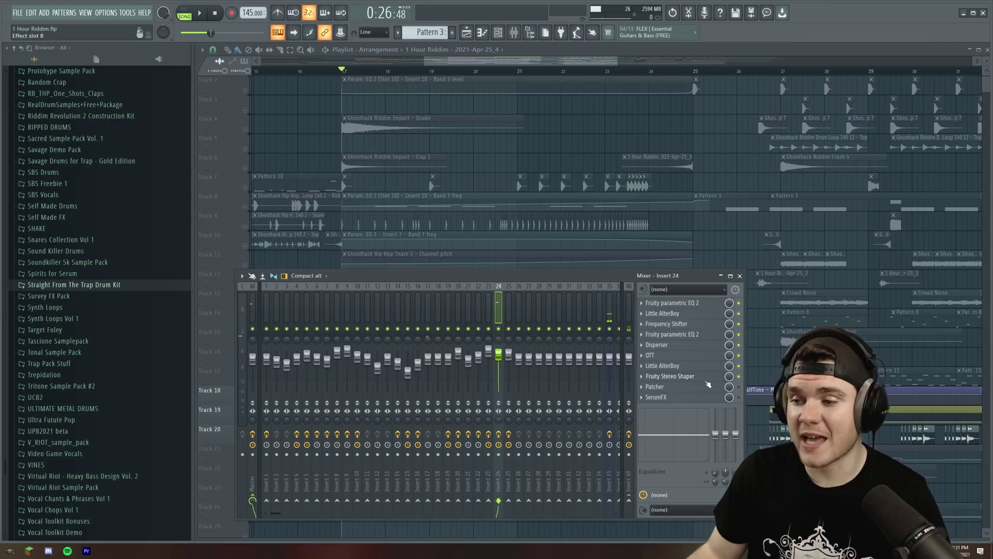
Open Patcher on Insert 24 and audition its Maximus branches separately by muting and restoring their connections to the soft clippers
left_click(720, 386)
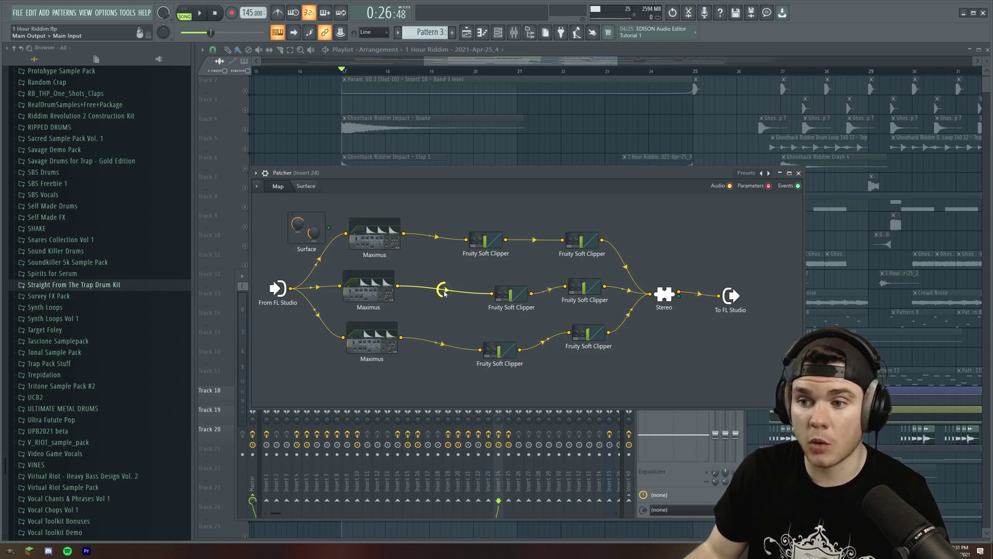
key("space")
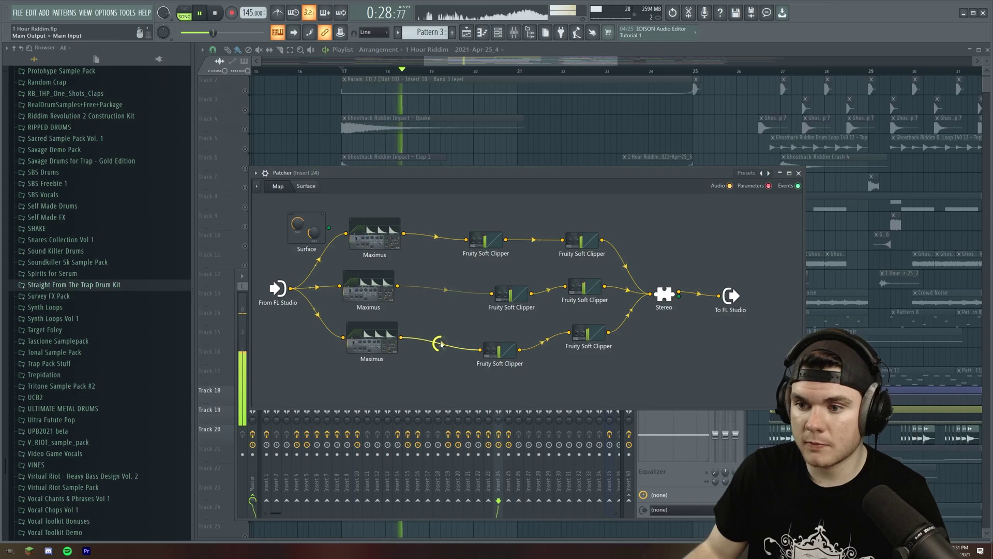
key("space")
left_click(448, 292)
key("space")
left_click(447, 293)
key("space")
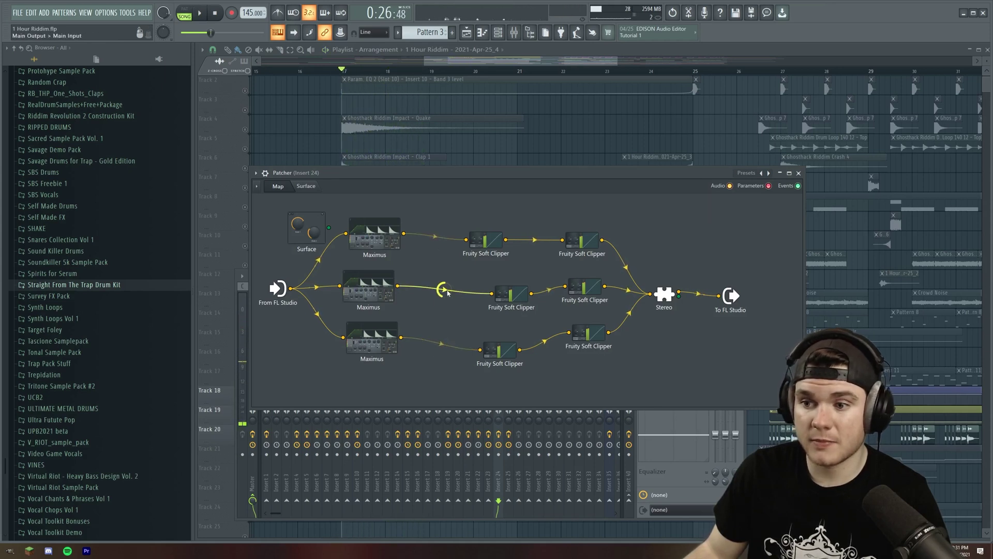
key("space")
key("space")
left_click(443, 345)
left_click(439, 345)
Inspect the first Fruity Soft Clipper on Patcher's lower branch, and close its window
left_click(502, 350)
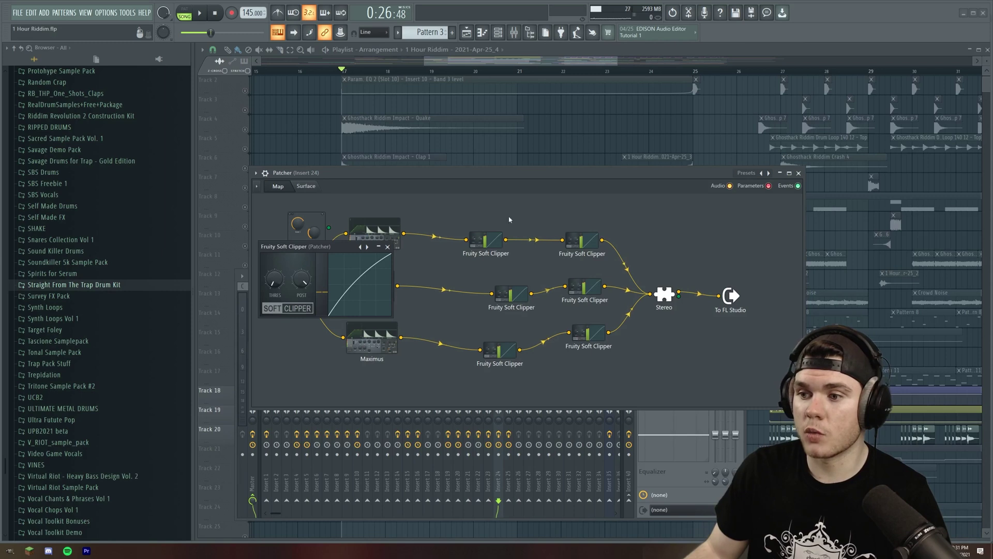
left_click_drag(306, 249, 329, 253)
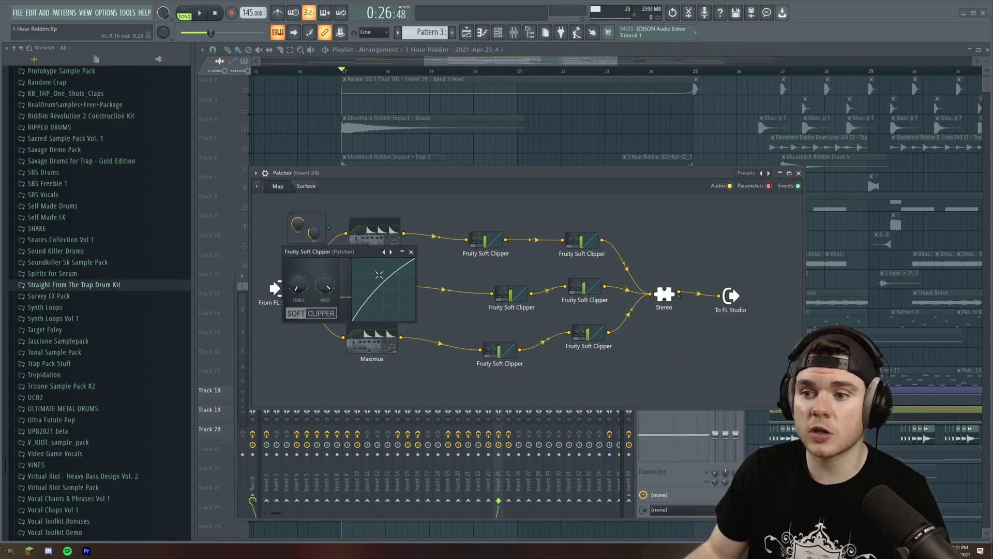
left_click(412, 252)
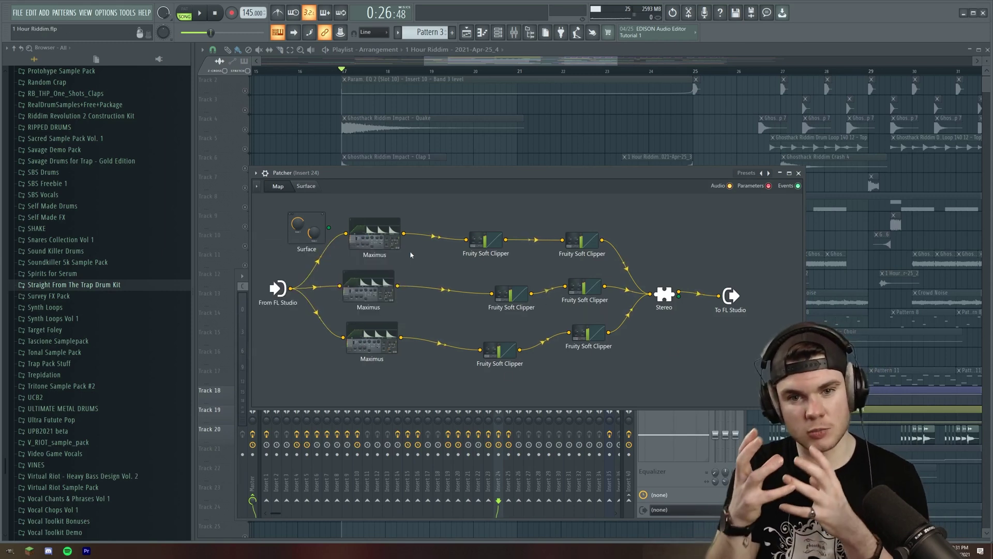
Inspect the Mid, Width and Pan controls of Patcher's Stereo module, and close both the module and Patcher
left_click(665, 295)
left_click_drag(332, 242, 389, 215)
left_click_drag(383, 256, 387, 259)
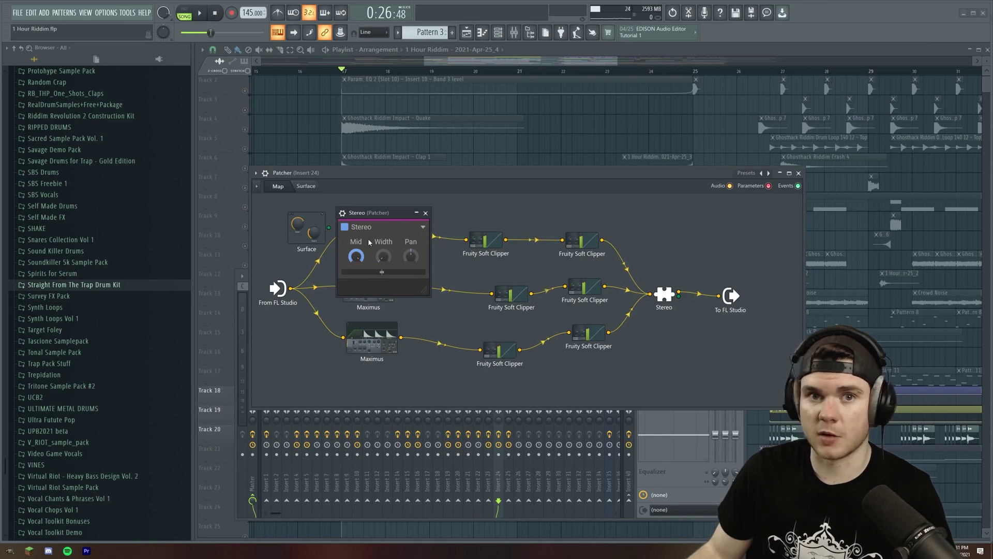
key("Escape")
key("Escape")
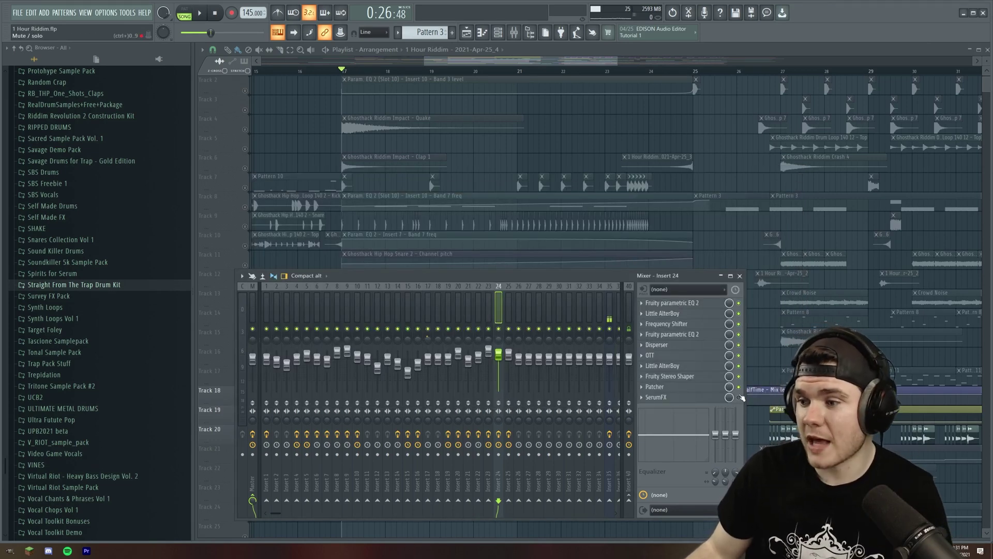
Open SerumFX on Insert 24, audition the vocal from bar 17 through its Chorus in an enlarged window, and close it
left_click(694, 399)
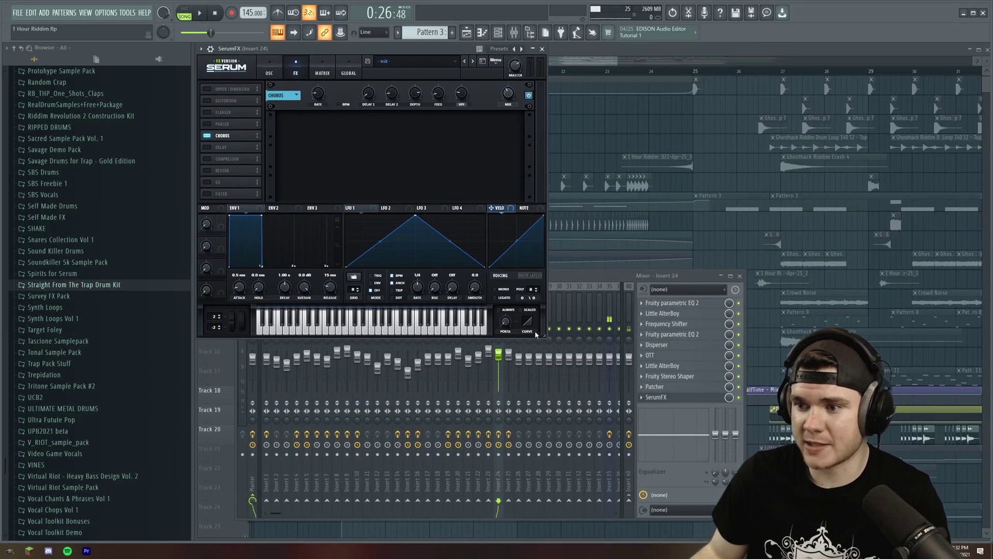
left_click_drag(545, 338, 647, 414)
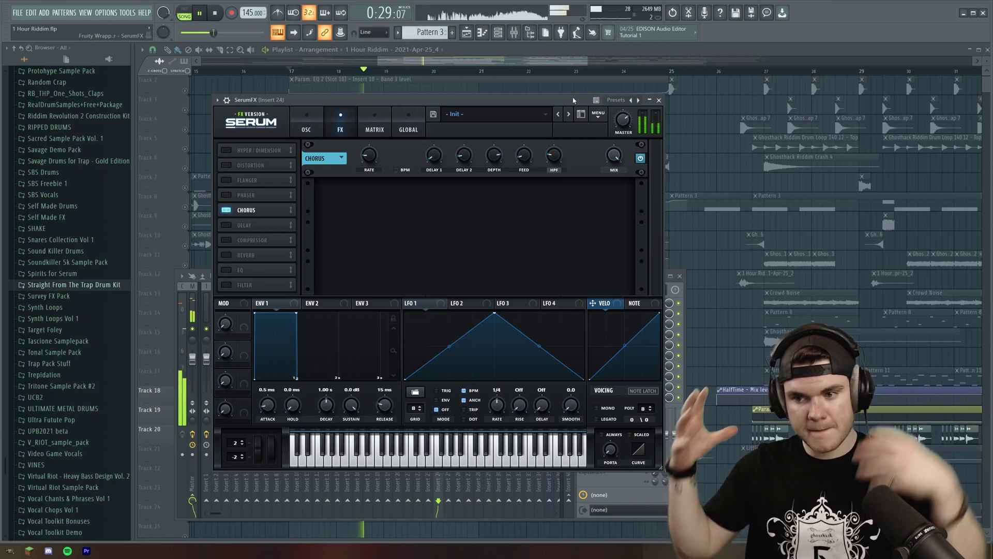
key("space")
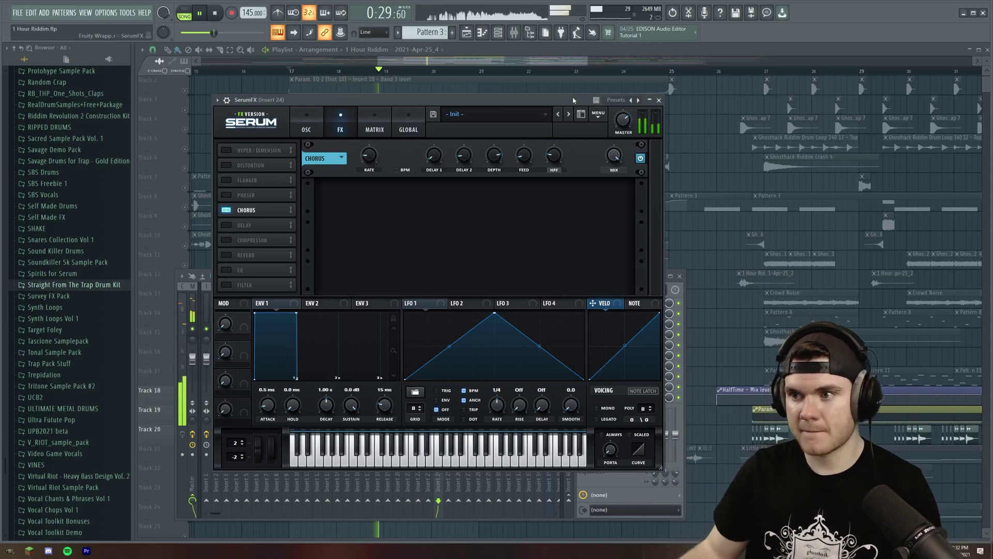
left_click_drag(622, 164, 617, 204)
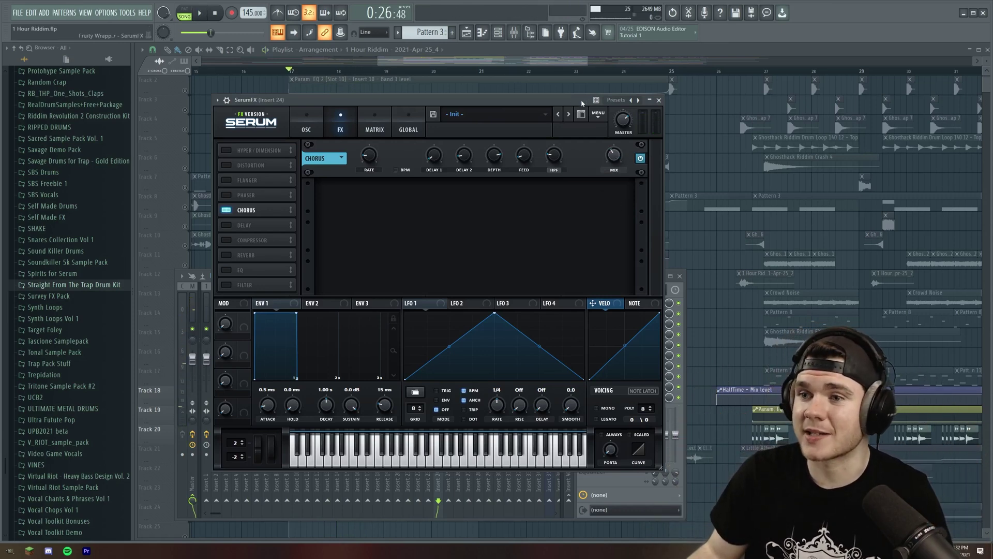
key("space")
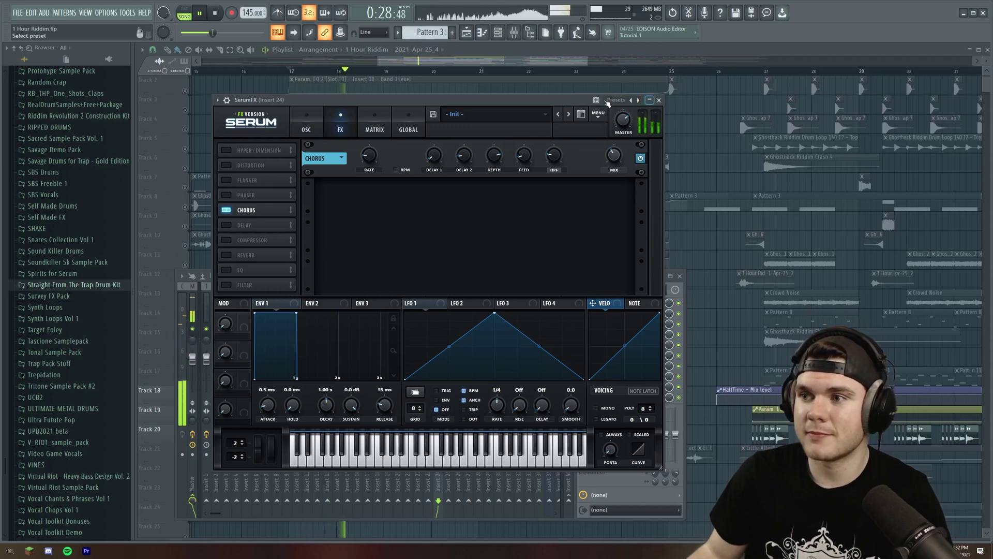
key("space")
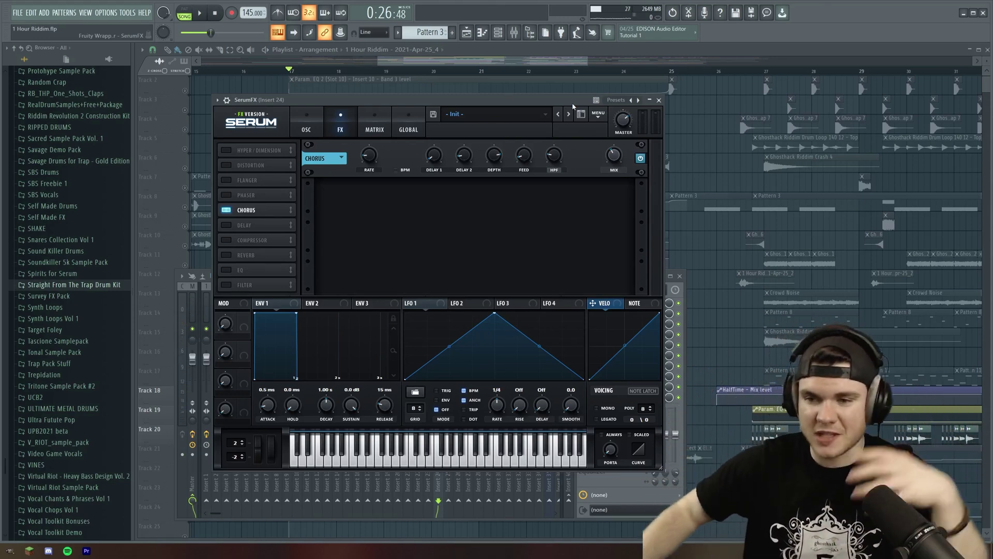
left_click(659, 100)
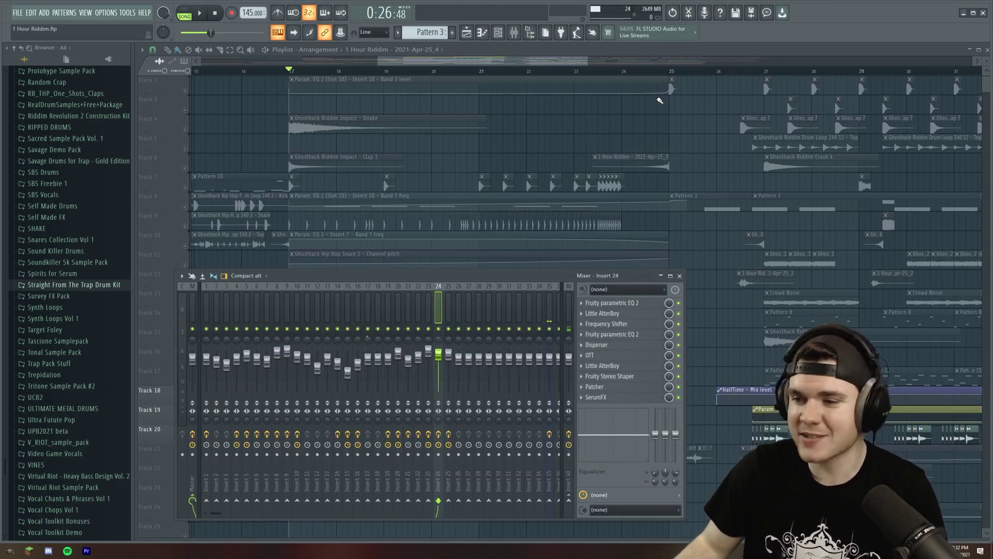
Compare the vocal from bar 17 with all Insert 24 effects bypassed and re-enabled, and close the mixer
left_click(440, 435)
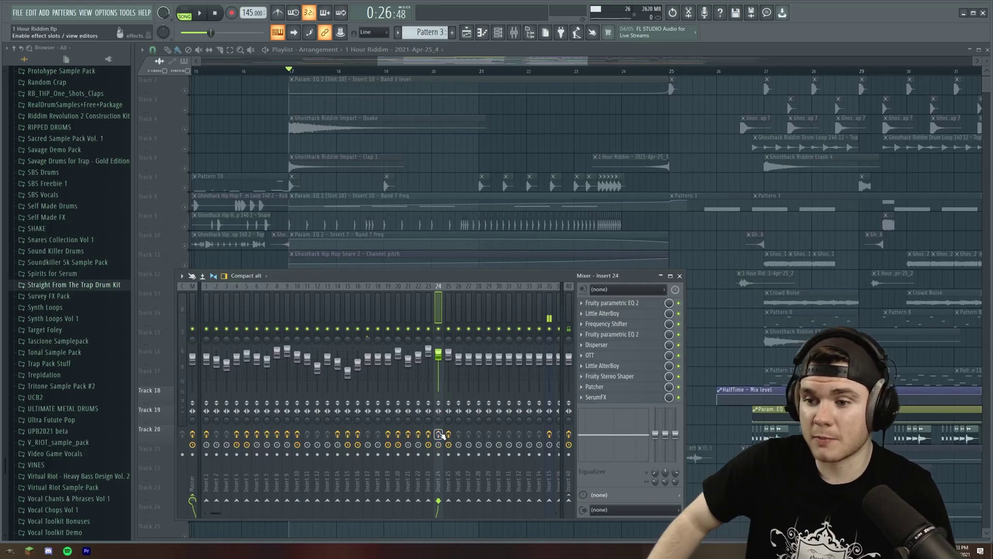
key("space")
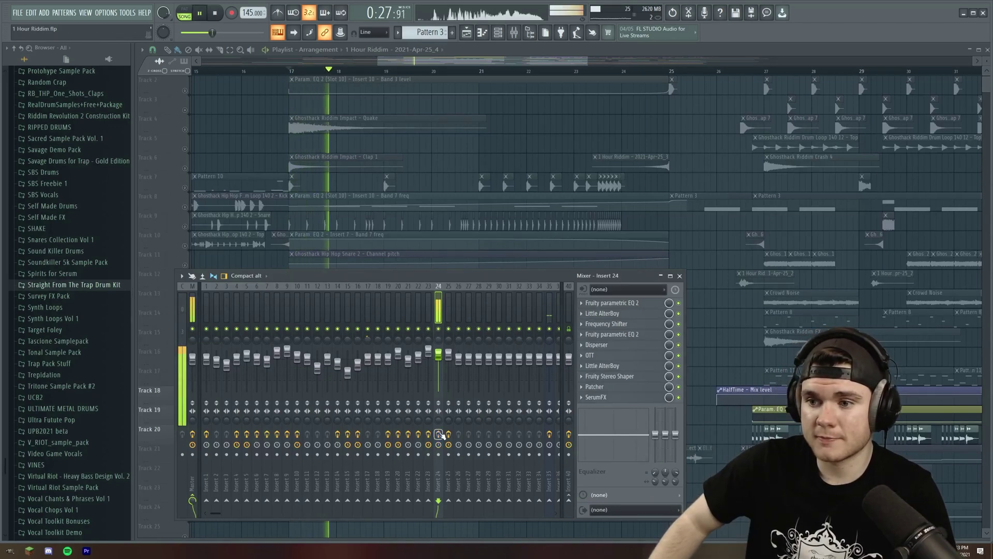
key("space")
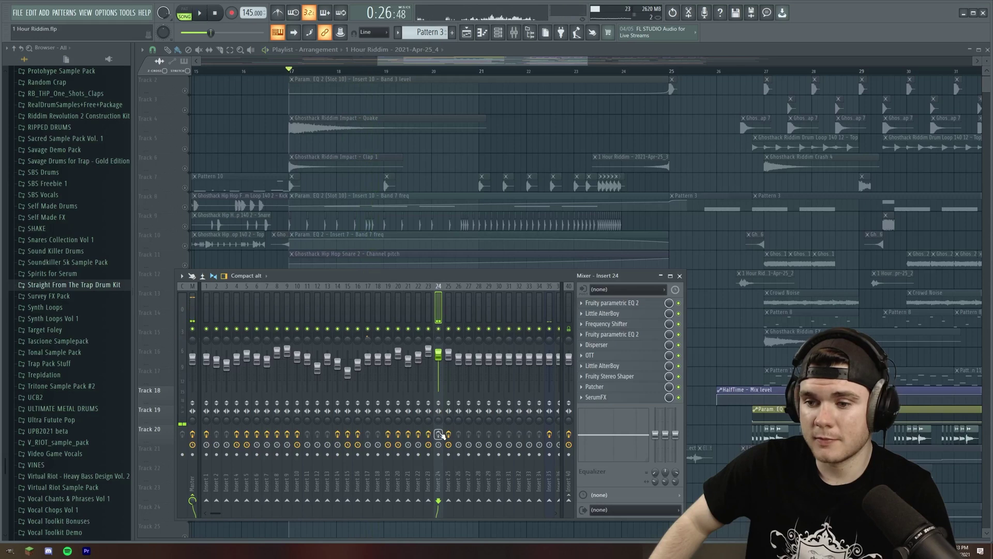
key("space")
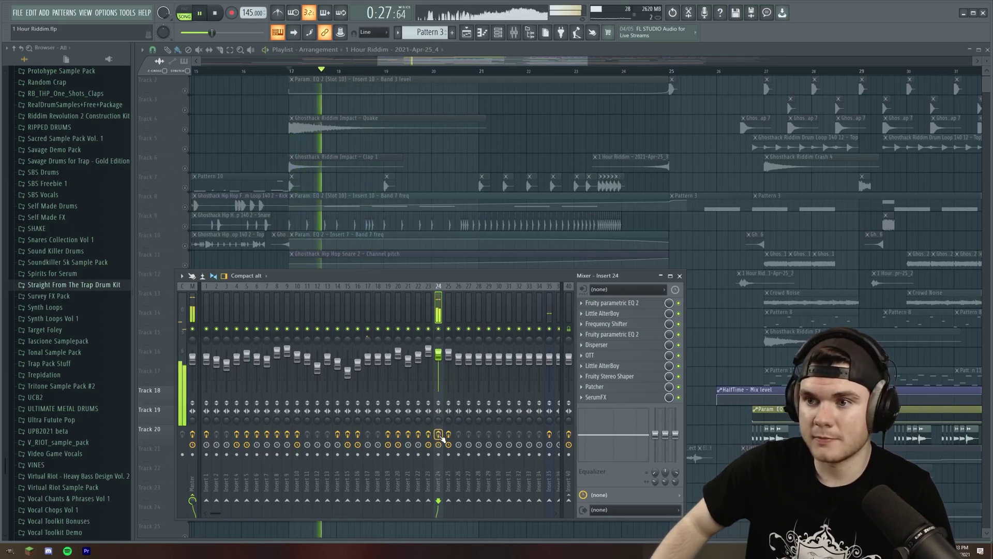
key("F9")
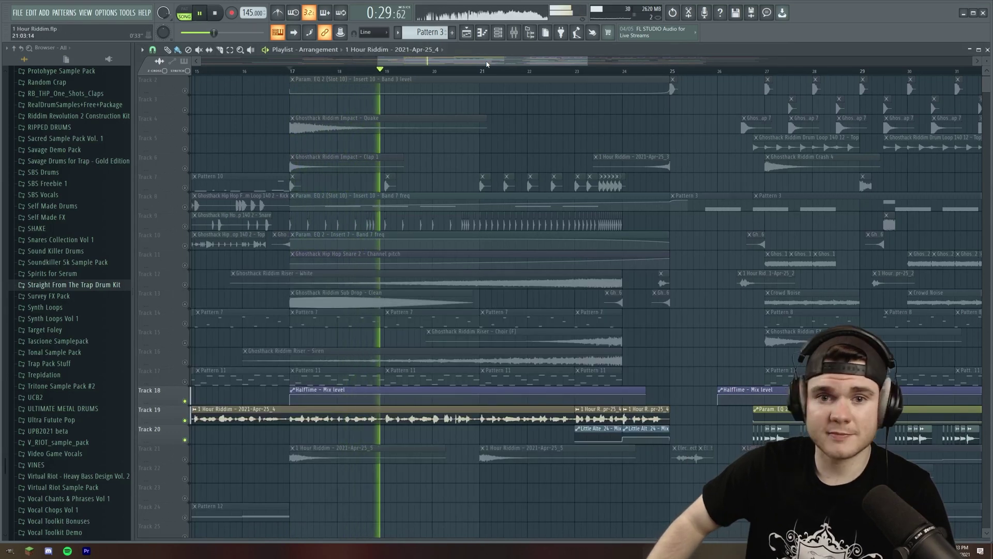
key("space")
key("F9")
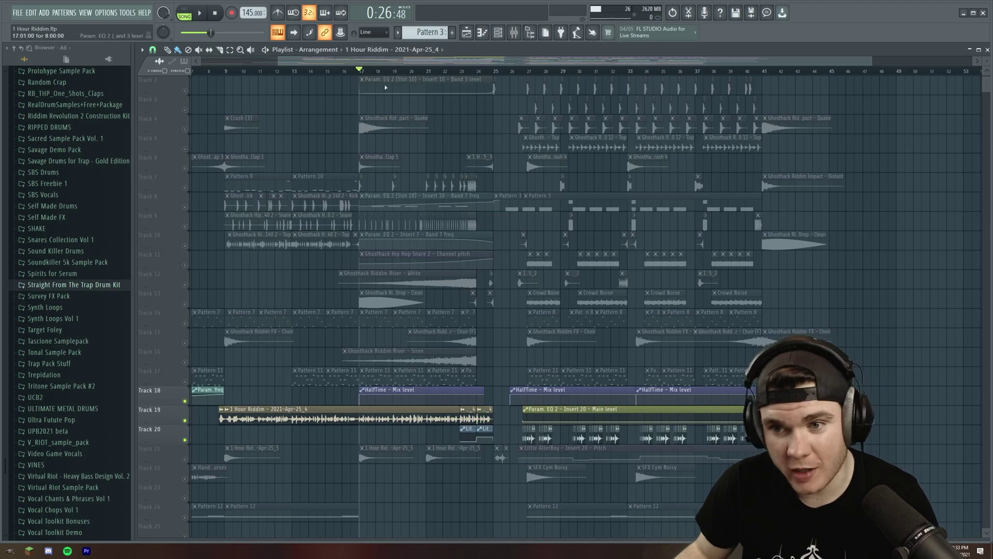
Unsolo the playlist tracks and play the full arrangement from bar 13 into the build-up
left_click(184, 187, "ctrl")
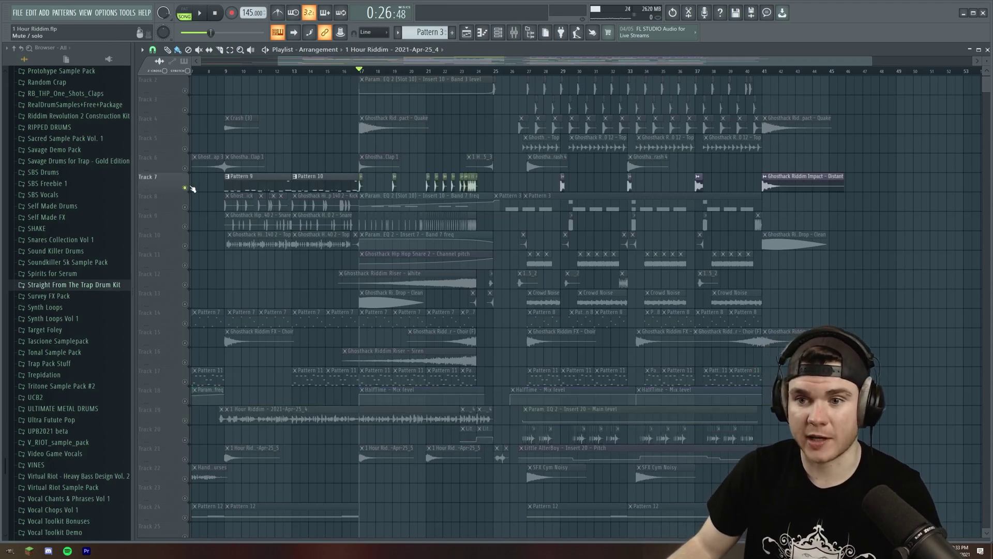
left_click(185, 187, "ctrl")
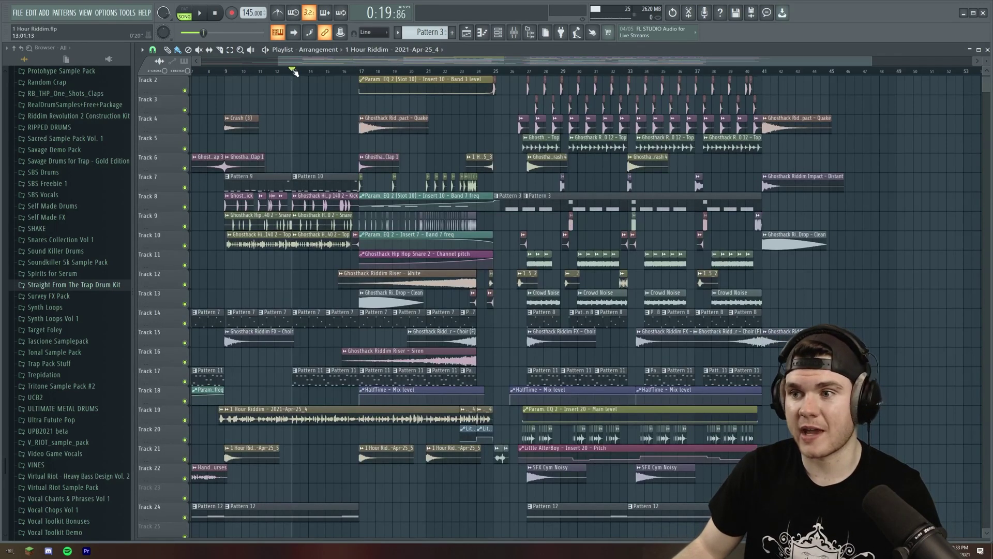
key("space")
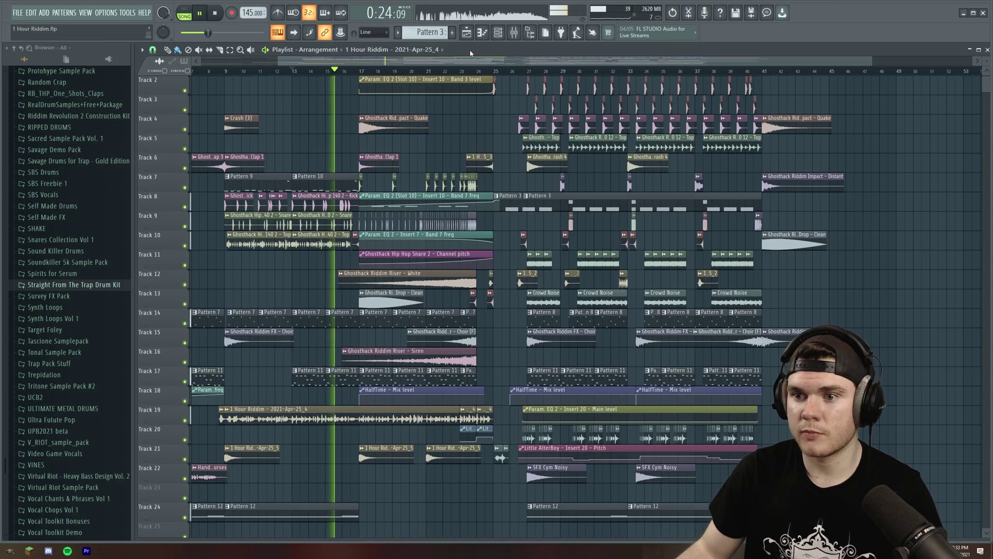
key("space")
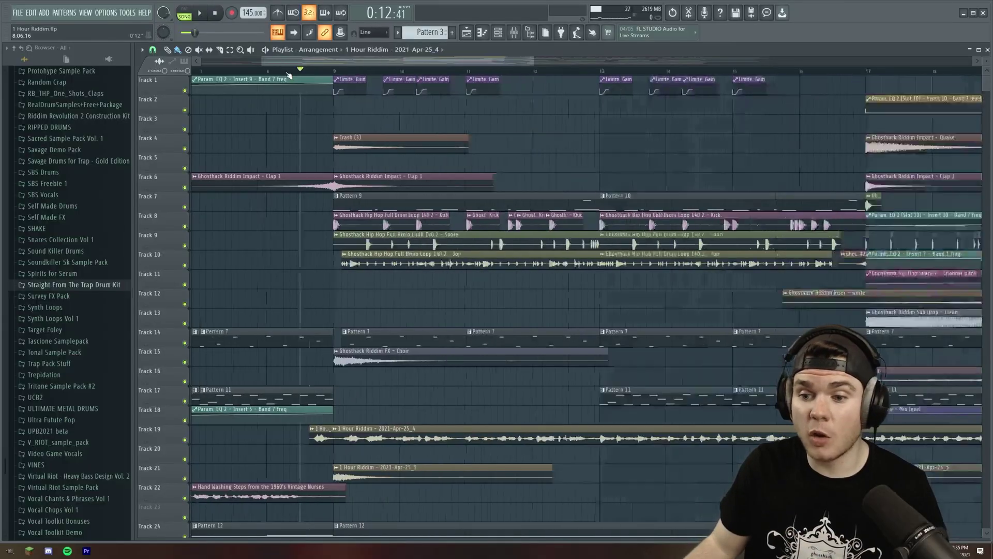
Move the long vocal clip starting at bar 9 from Track 19 to Track 20, and solo Track 19 with its short vocal clip
left_click(289, 72)
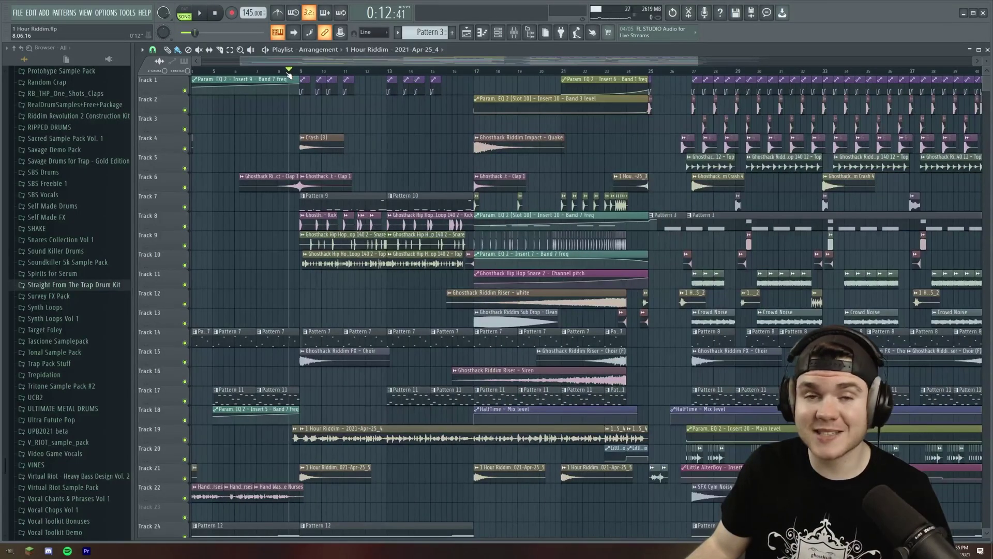
scroll(288, 74, "up", 5)
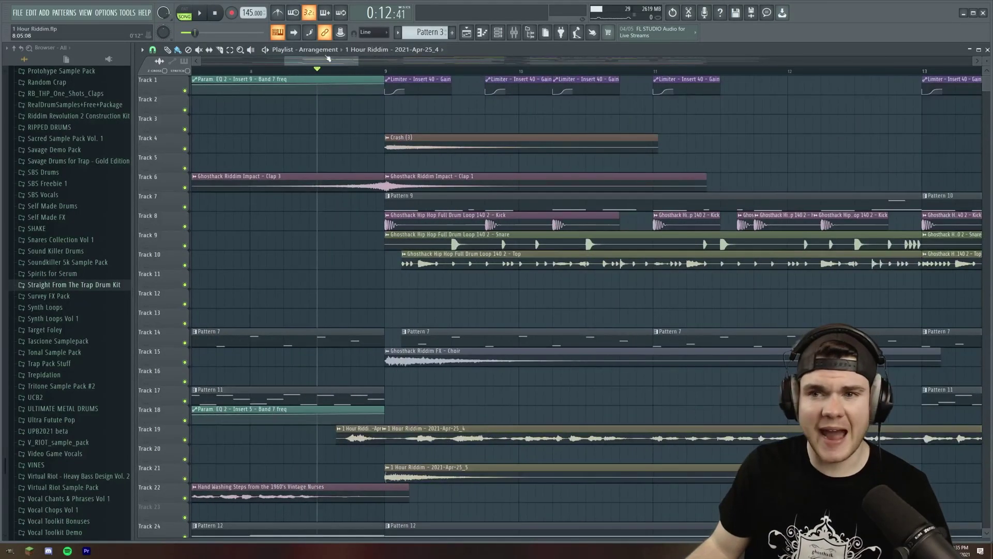
left_click_drag(436, 440, 436, 463)
right_click(185, 441)
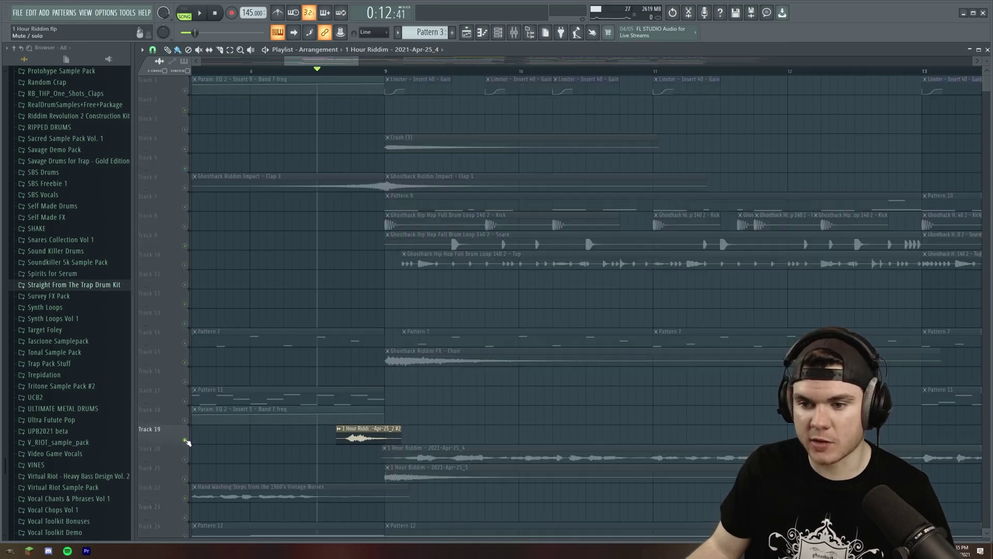
Compare the short vocal clip before bar 9 on Track 19 with Insert 24's effects bypassed and enabled
left_click(514, 32)
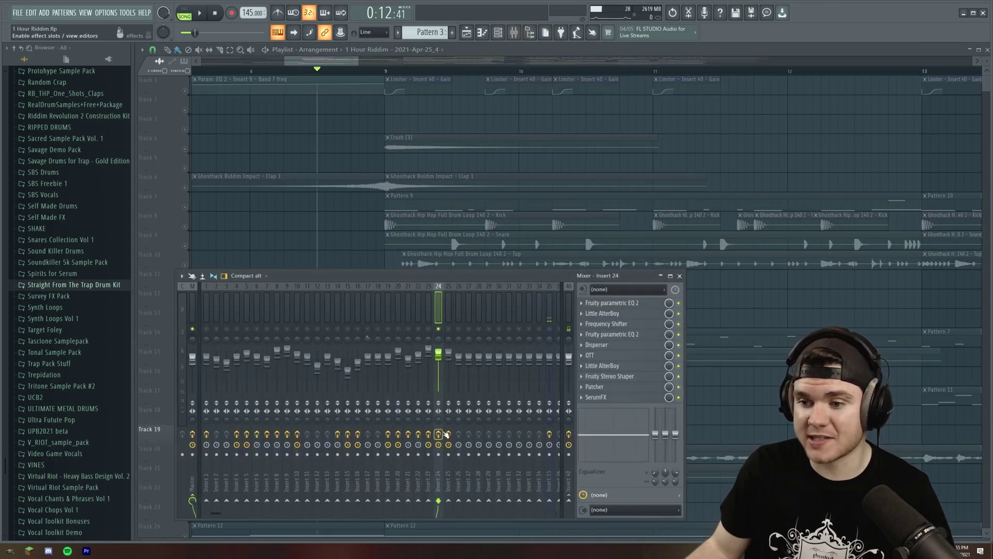
key("F9")
key("space")
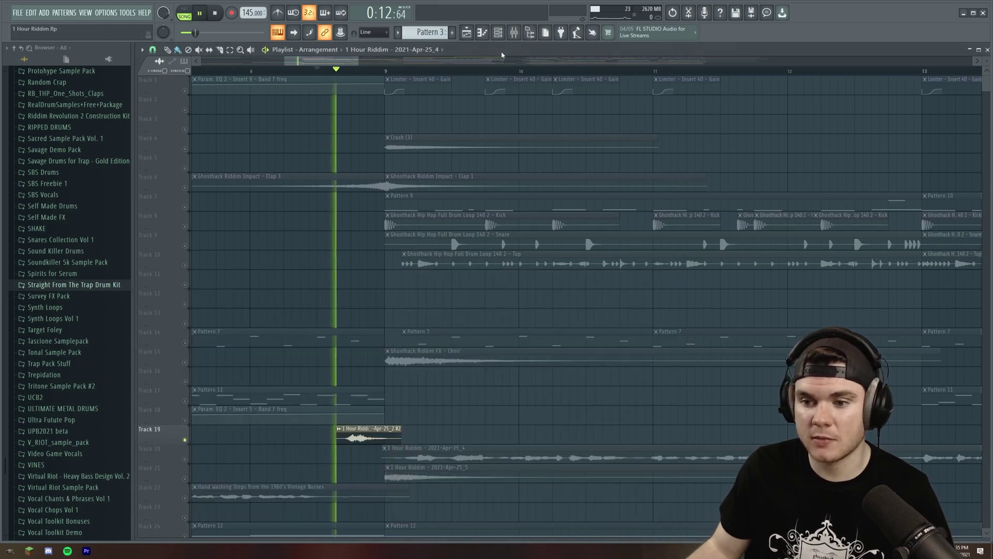
key("space")
key("space")
key("space")
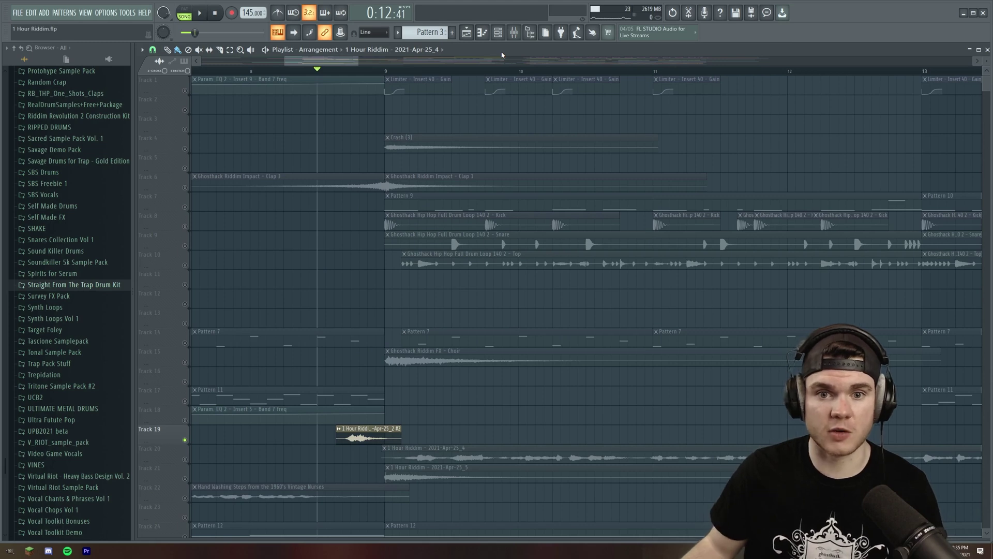
left_click(513, 33)
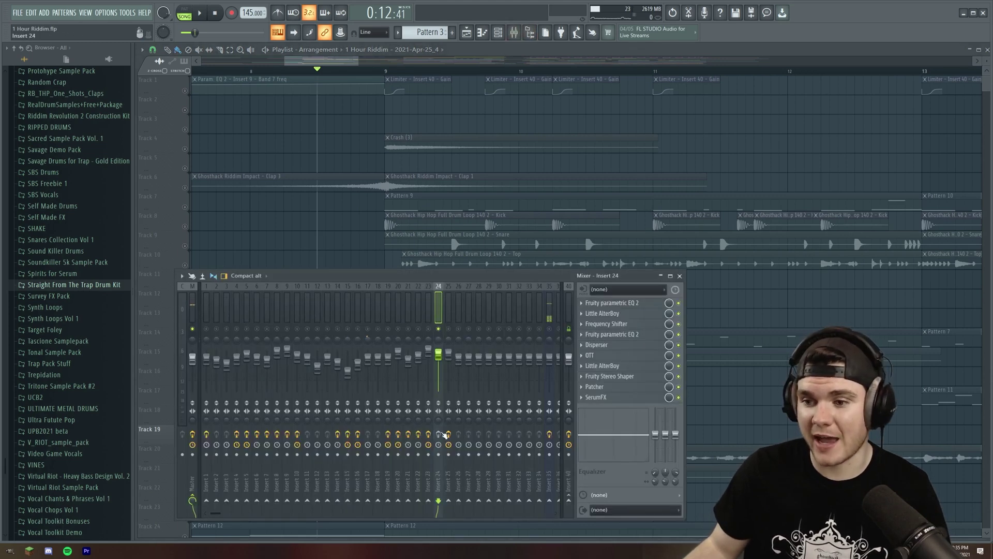
key("F9")
key("space")
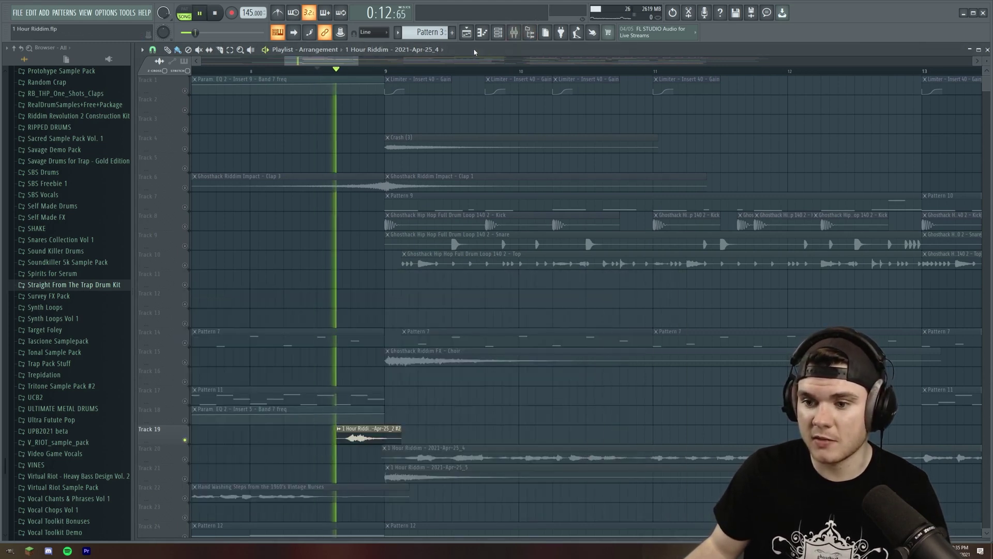
key("space")
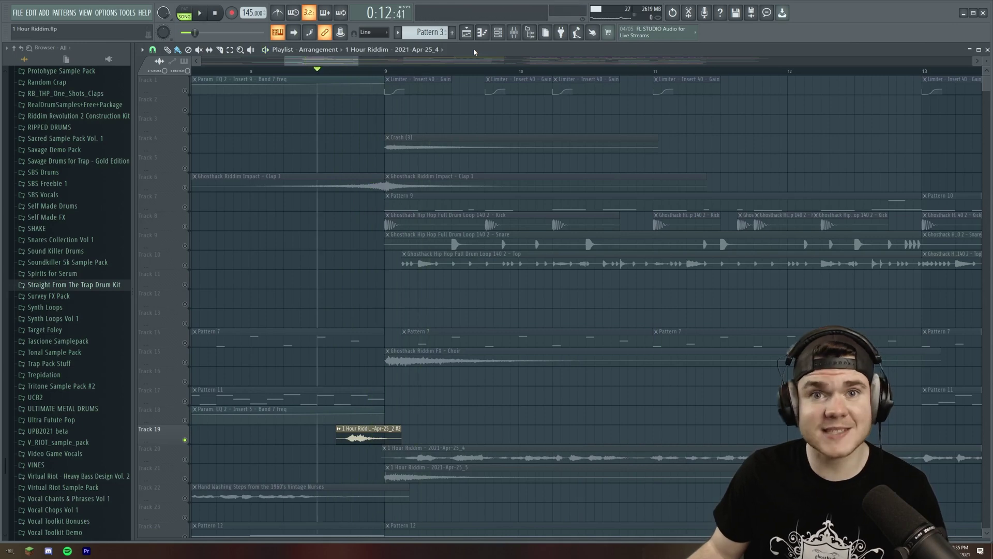